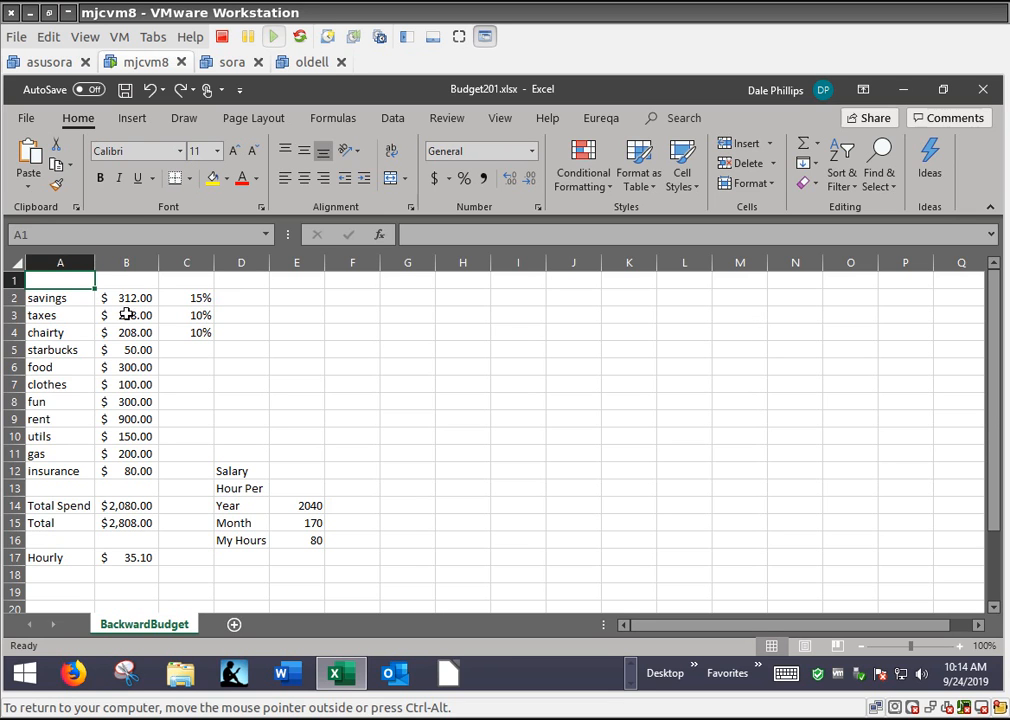
Review the savings, taxes and charity percentages in C2:C4 and the expense amounts from starbucks through insurance in B5:B12
left_click(51, 330)
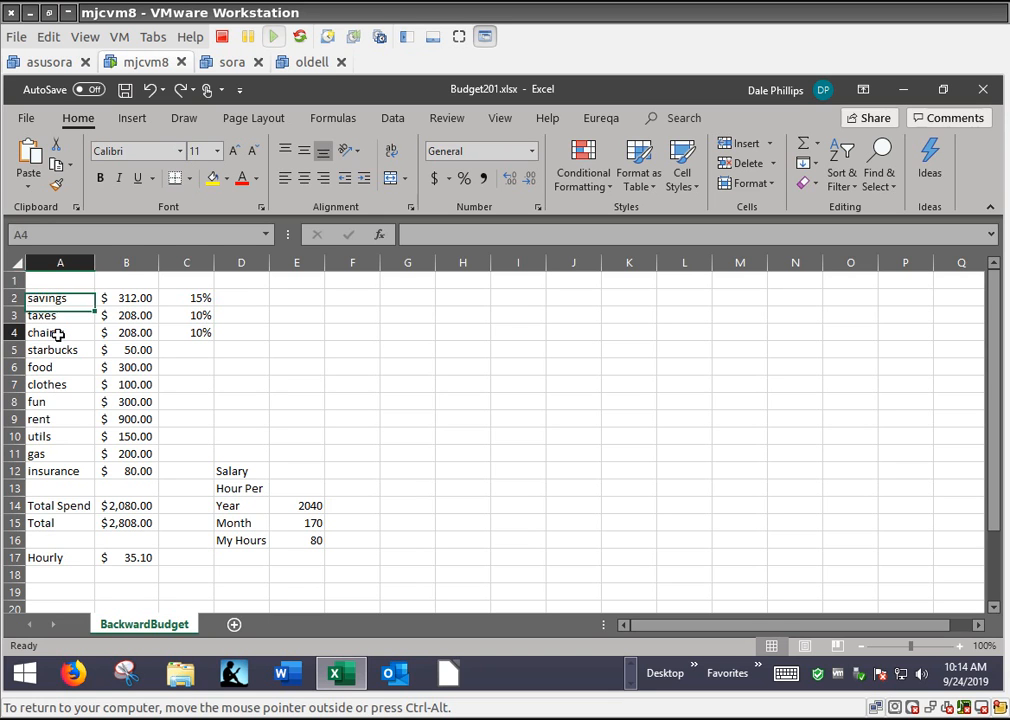
left_click(201, 332)
left_click(203, 315)
left_click(200, 298)
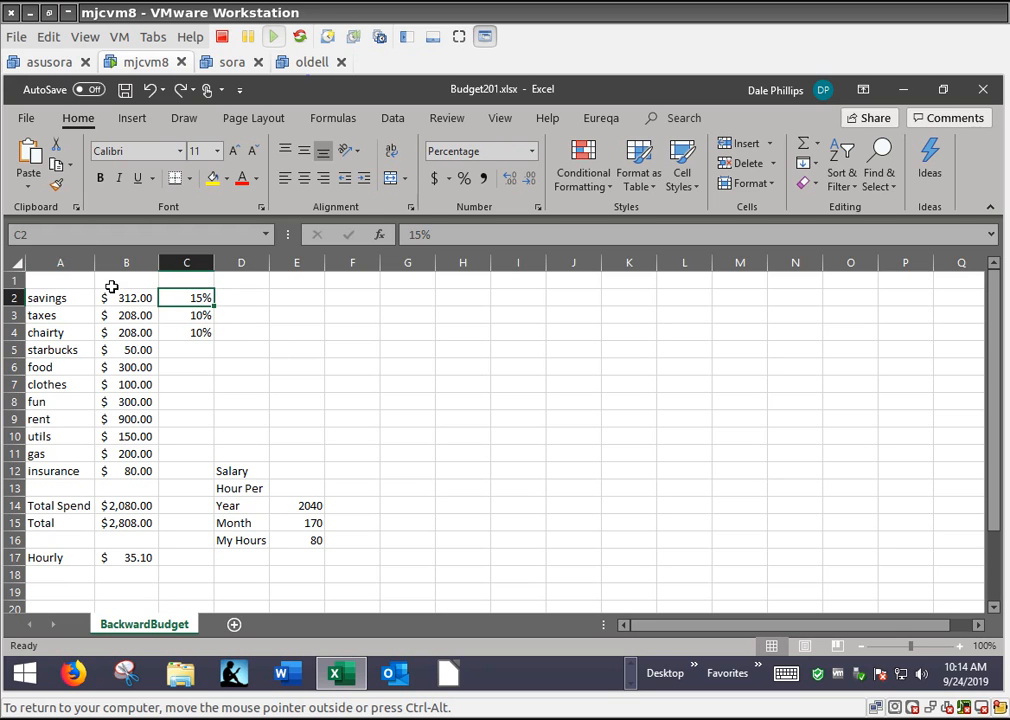
left_click(119, 351)
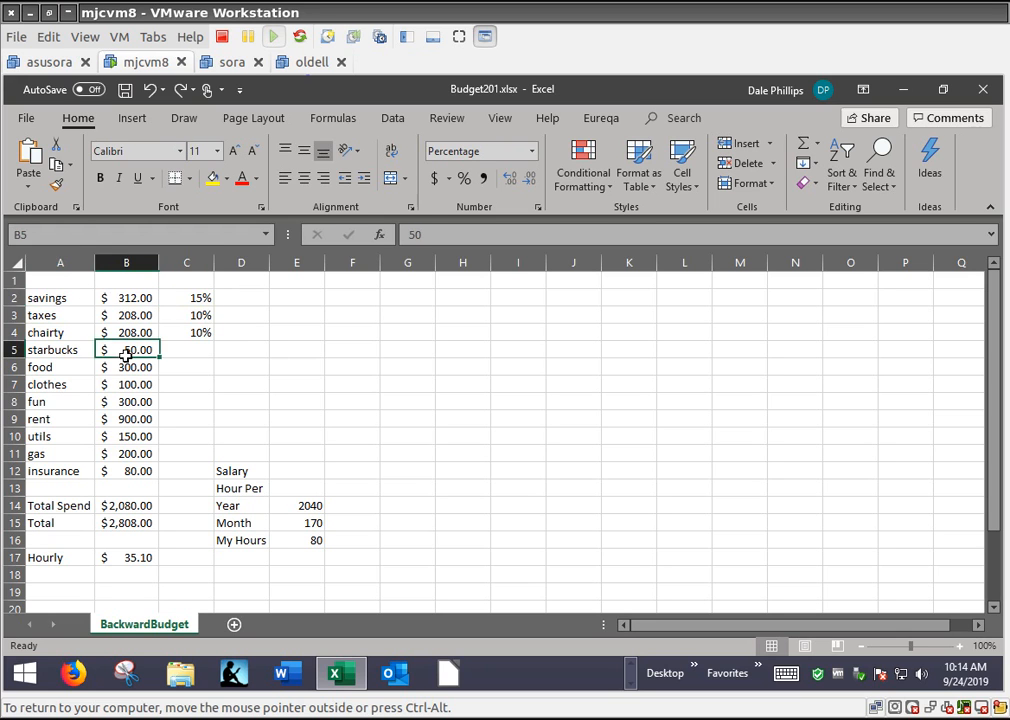
left_click(131, 472)
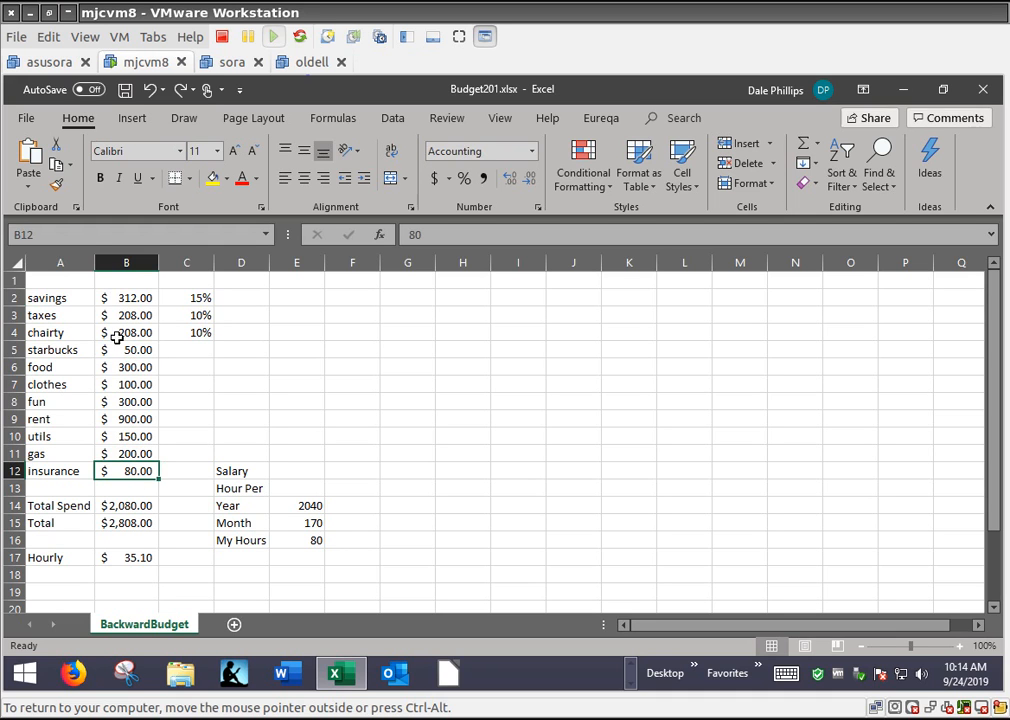
Inspect the Total Spend formula in B14 and the range of cells it sums
left_click(121, 506)
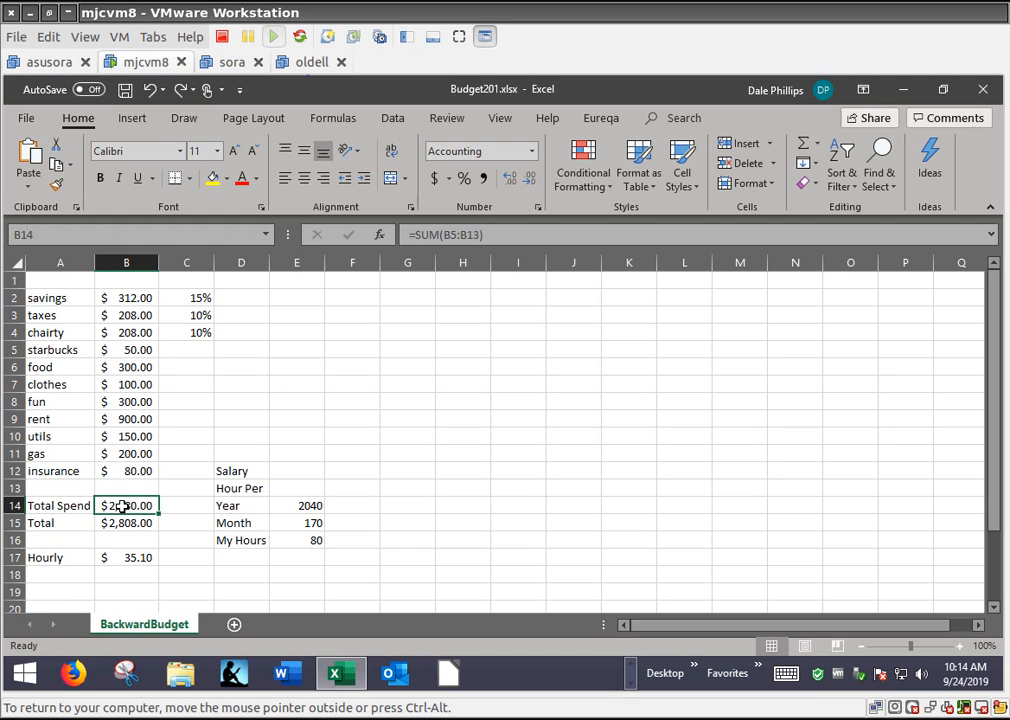
double_click(121, 506)
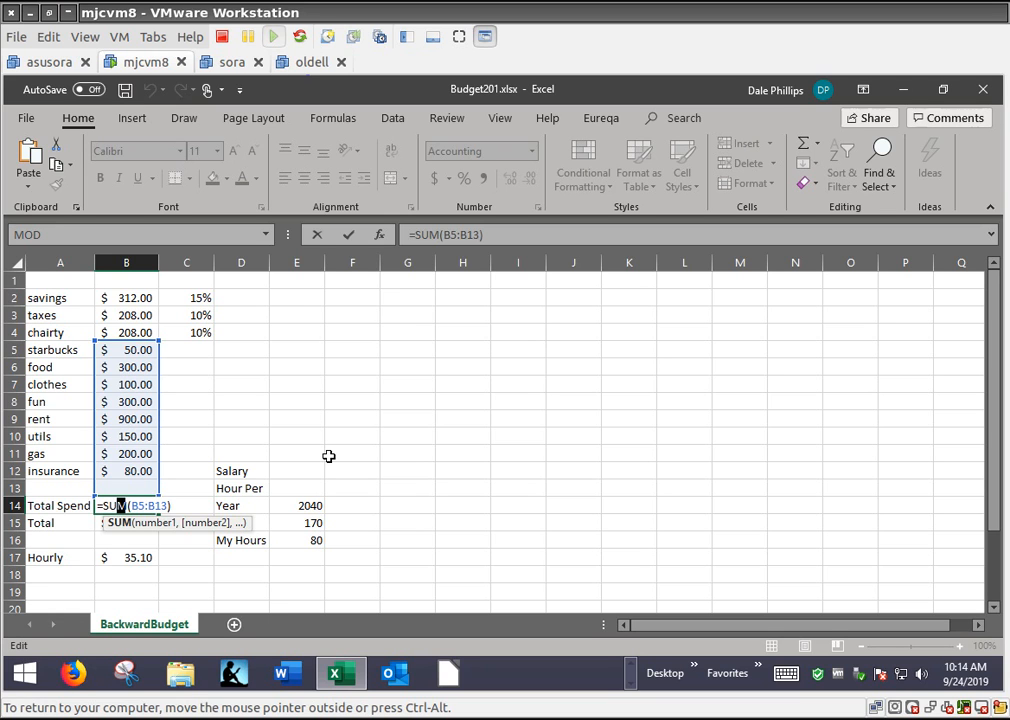
key("ctrl+Return")
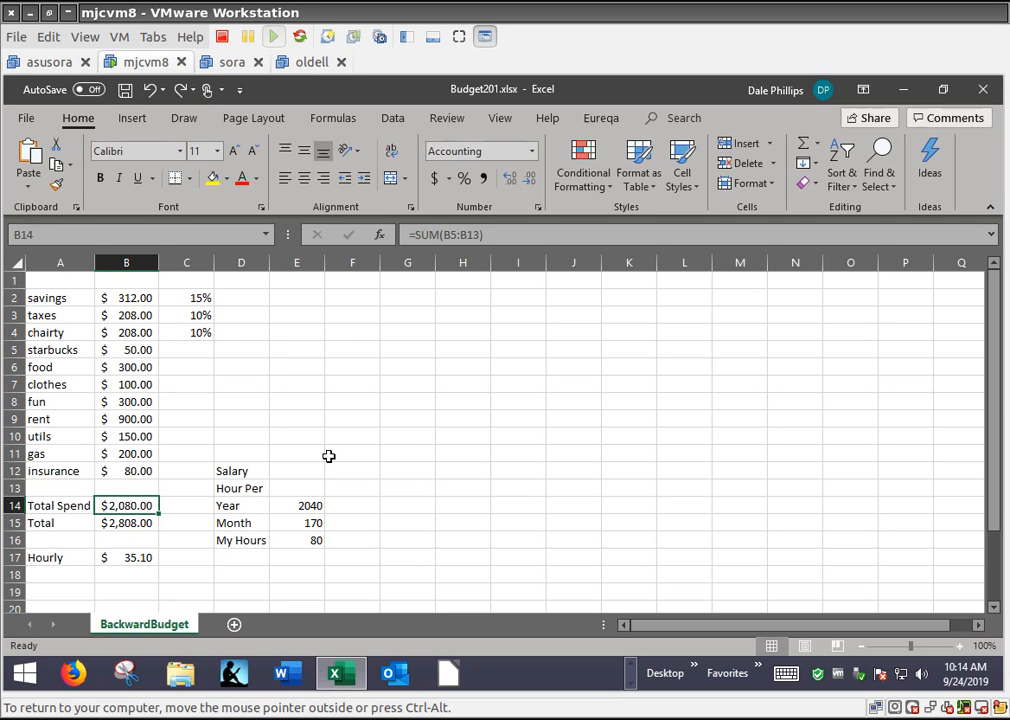
Inspect the savings formula in B2 and the taxes formula in B3, leaving both unedited
double_click(128, 297)
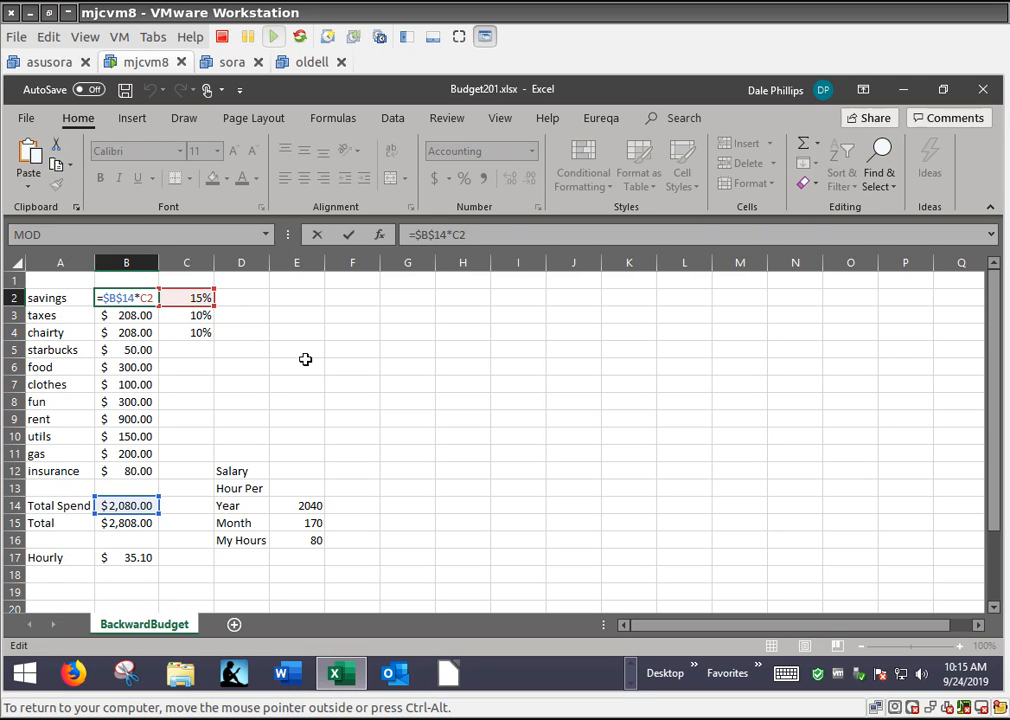
key("shift+Right")
left_click(244, 303)
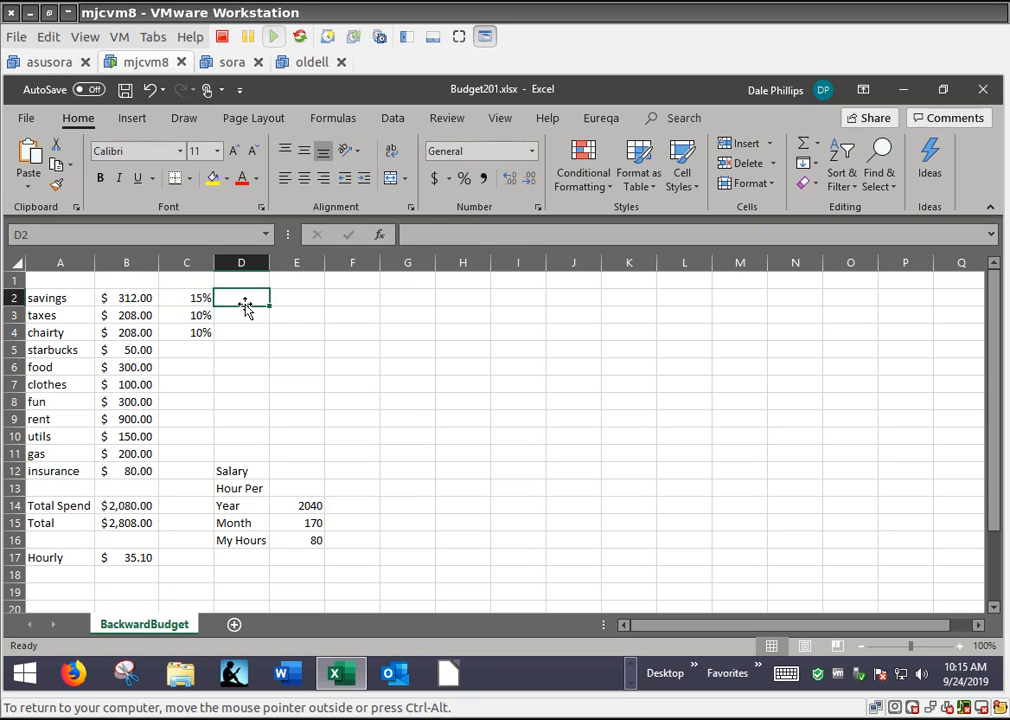
left_click(140, 316)
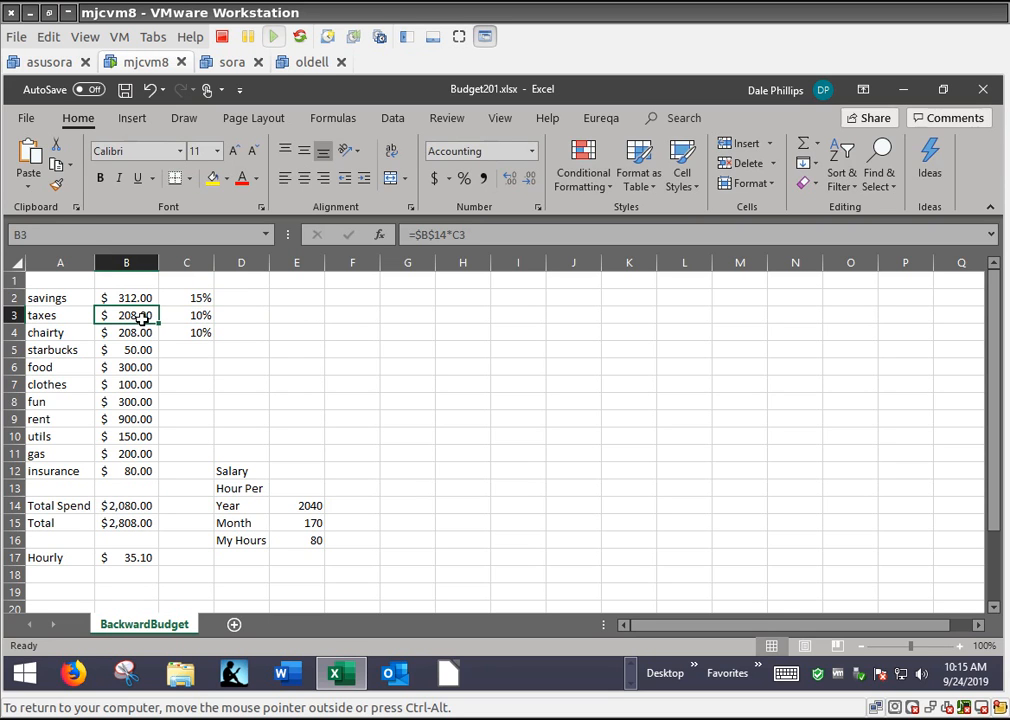
double_click(142, 316)
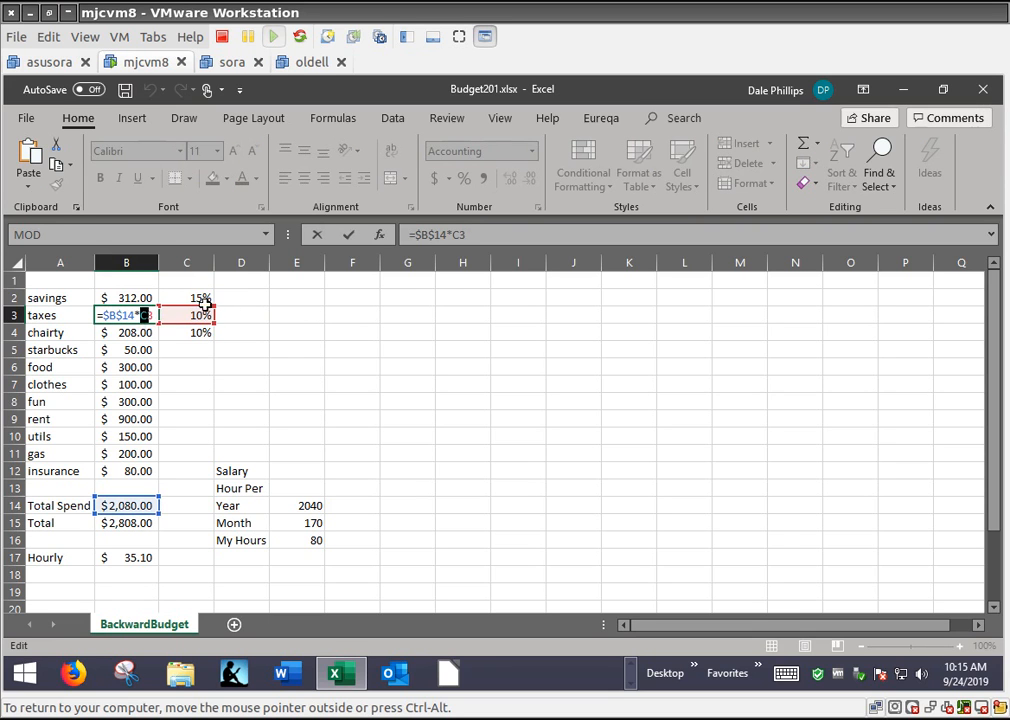
left_click(142, 332)
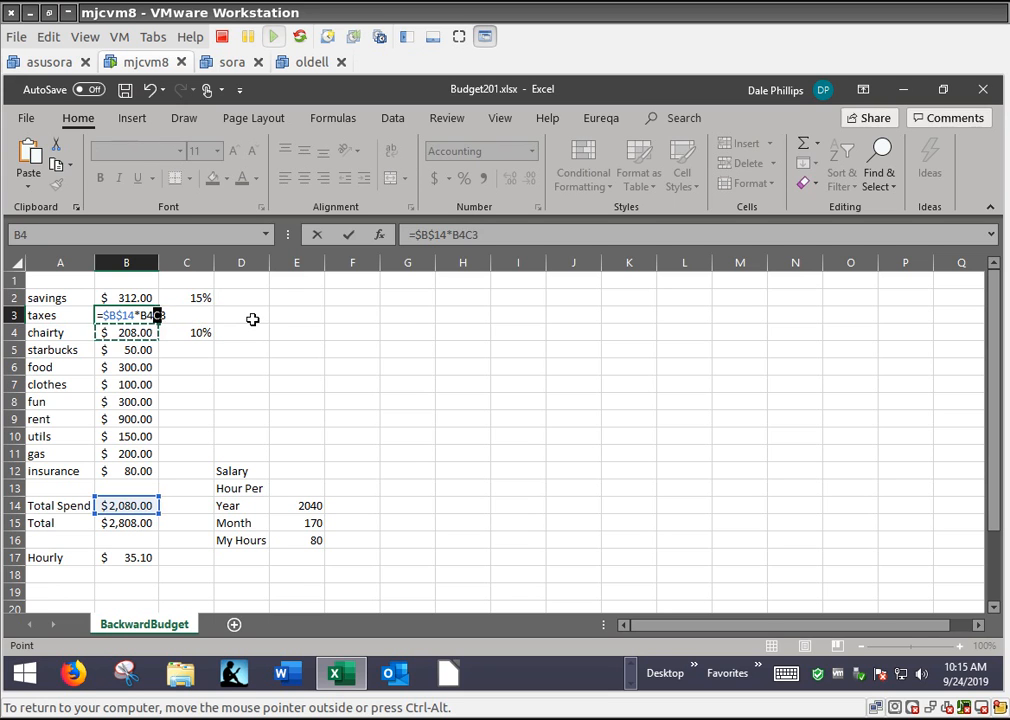
key("Escape")
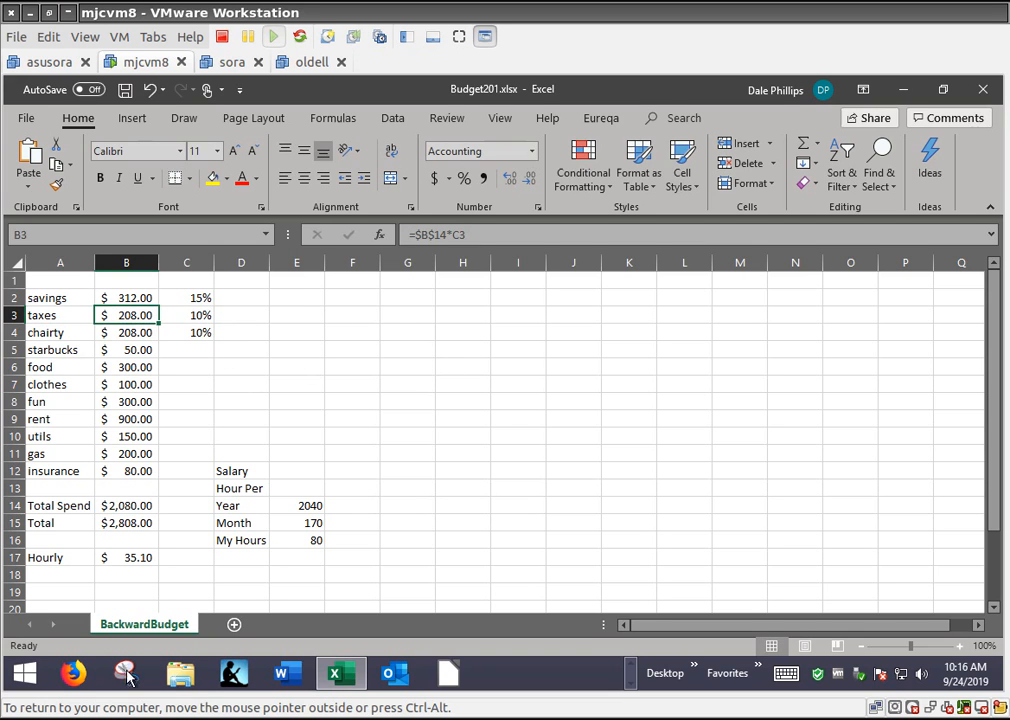
Inspect the Total formula in B15 and the range of cells it sums
left_click(133, 522)
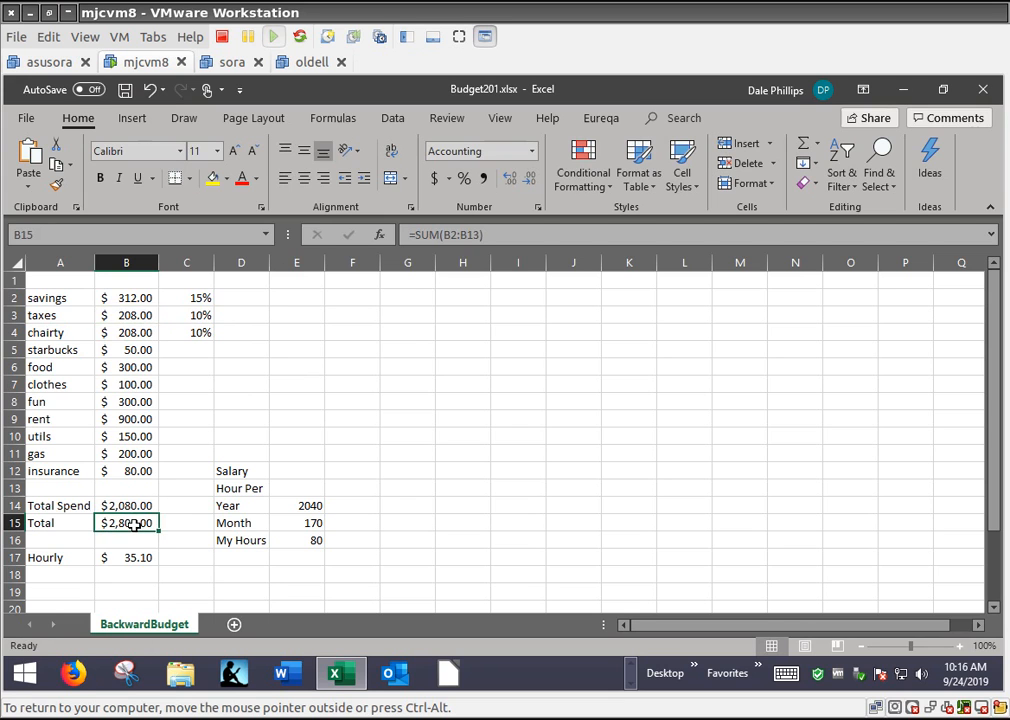
double_click(133, 522)
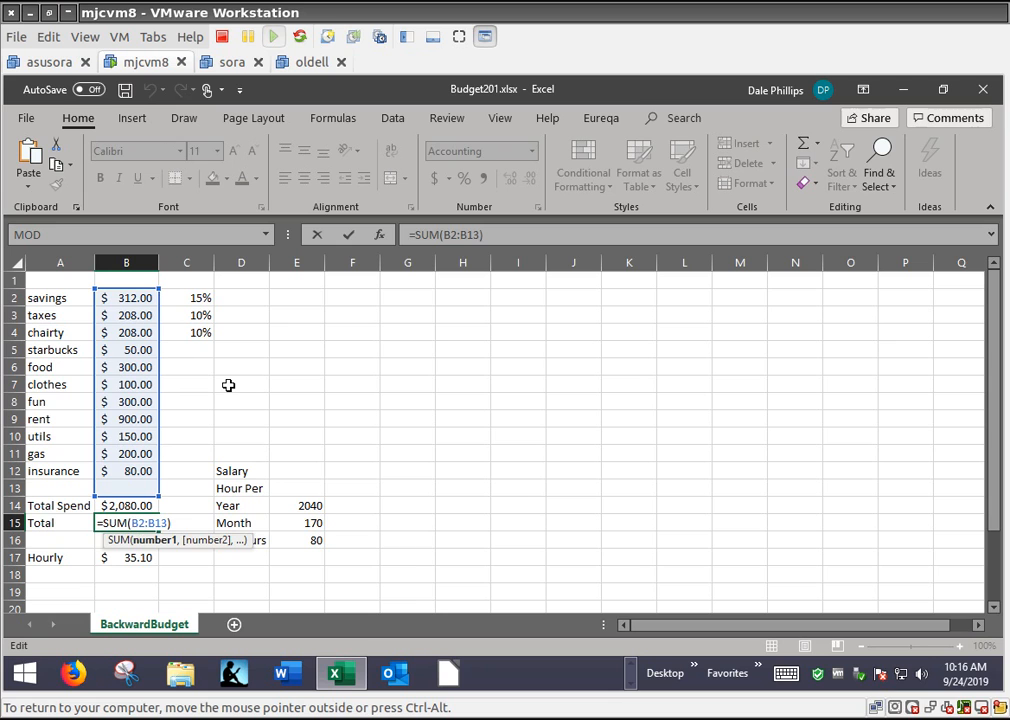
key("ctrl+Return")
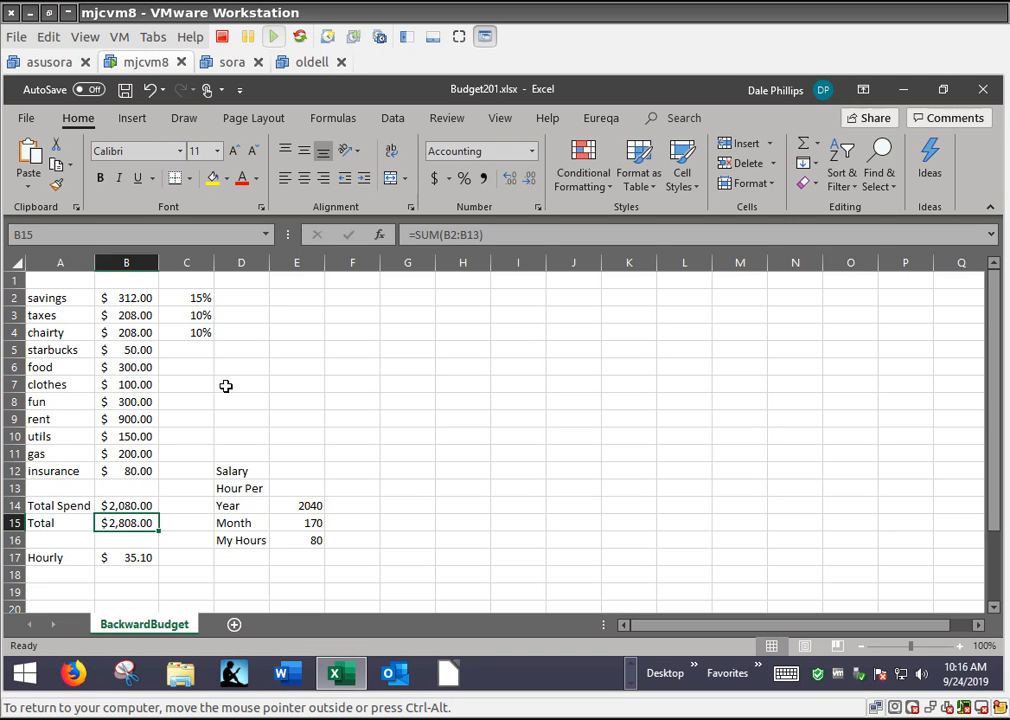
Review the yearly, monthly and personal hours in E14:E16 and how the Hourly formula in B17 uses hours and the Total
left_click(305, 507)
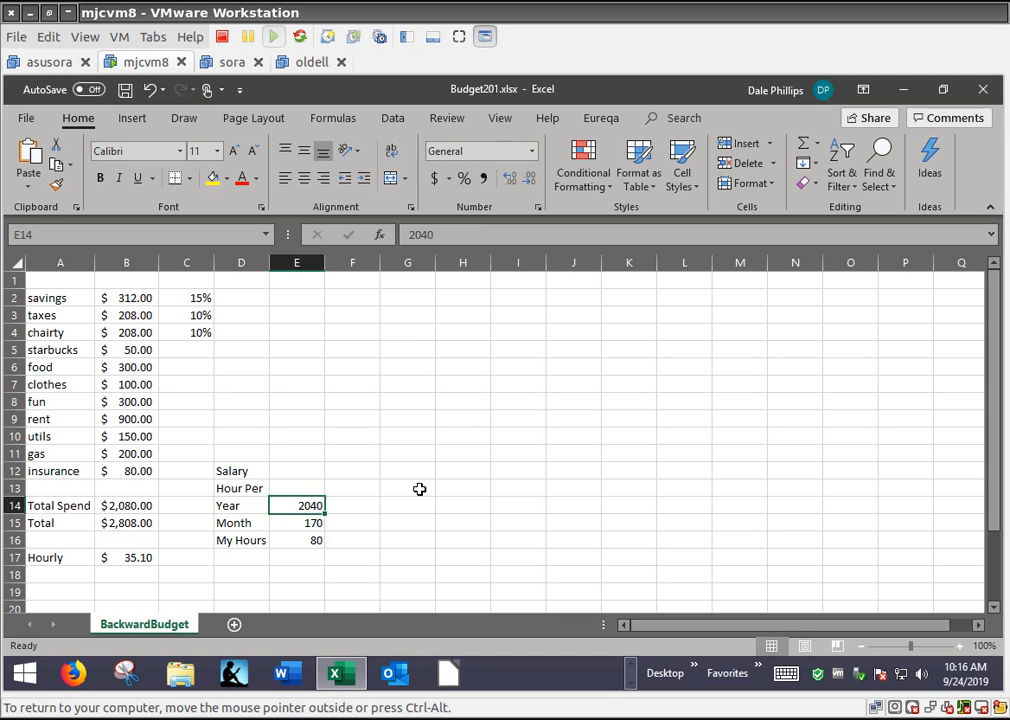
left_click(285, 521)
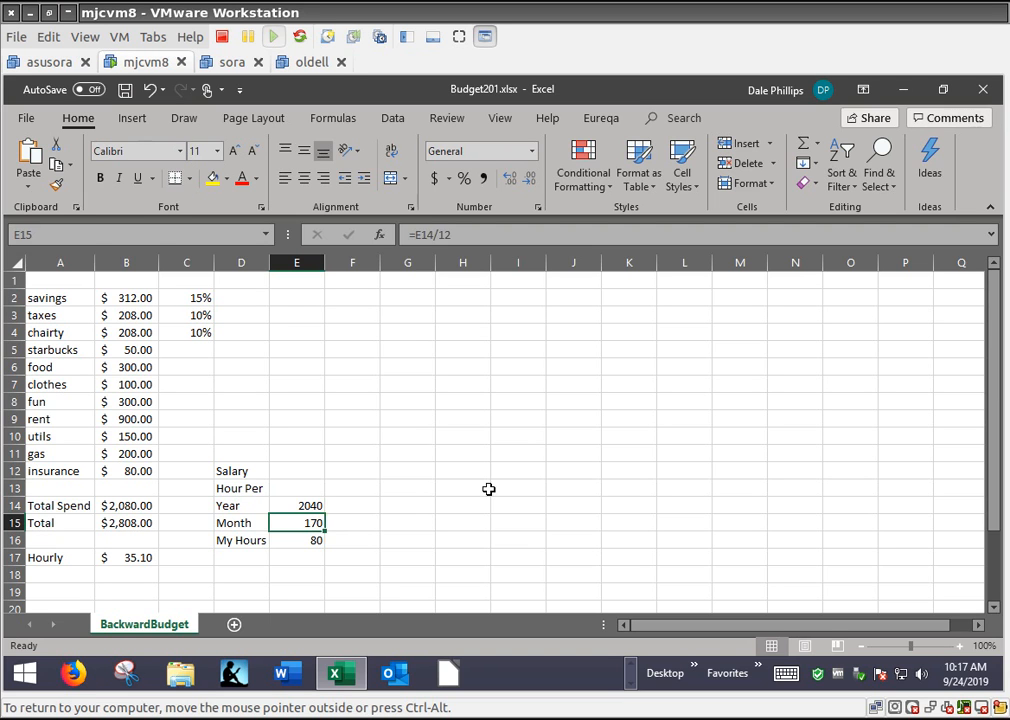
left_click(296, 538)
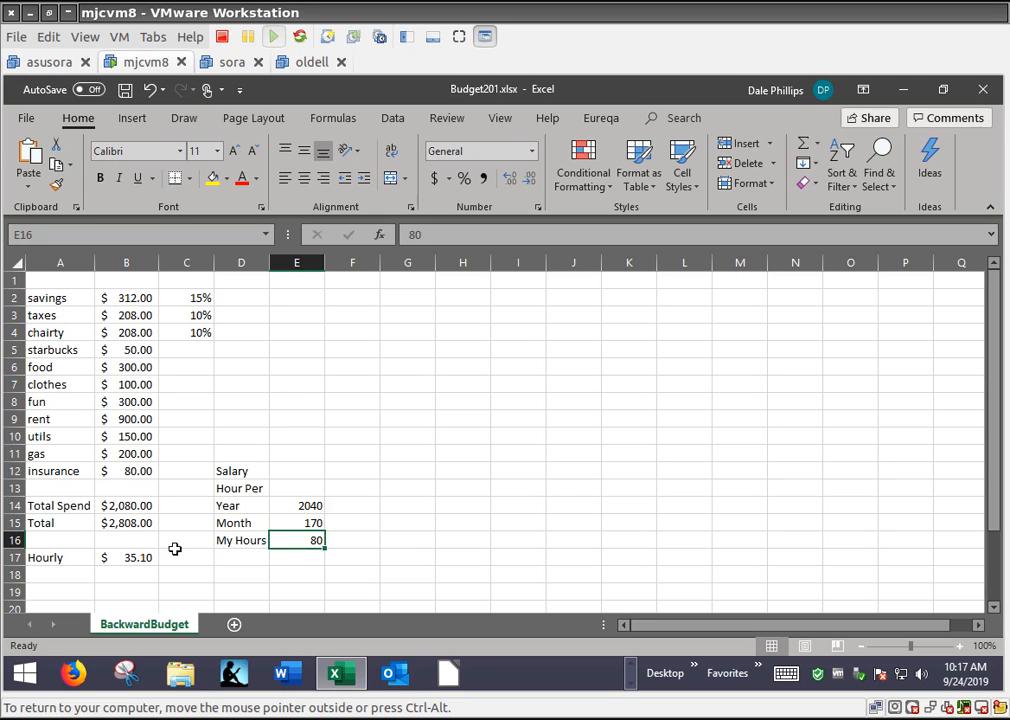
left_click(142, 559)
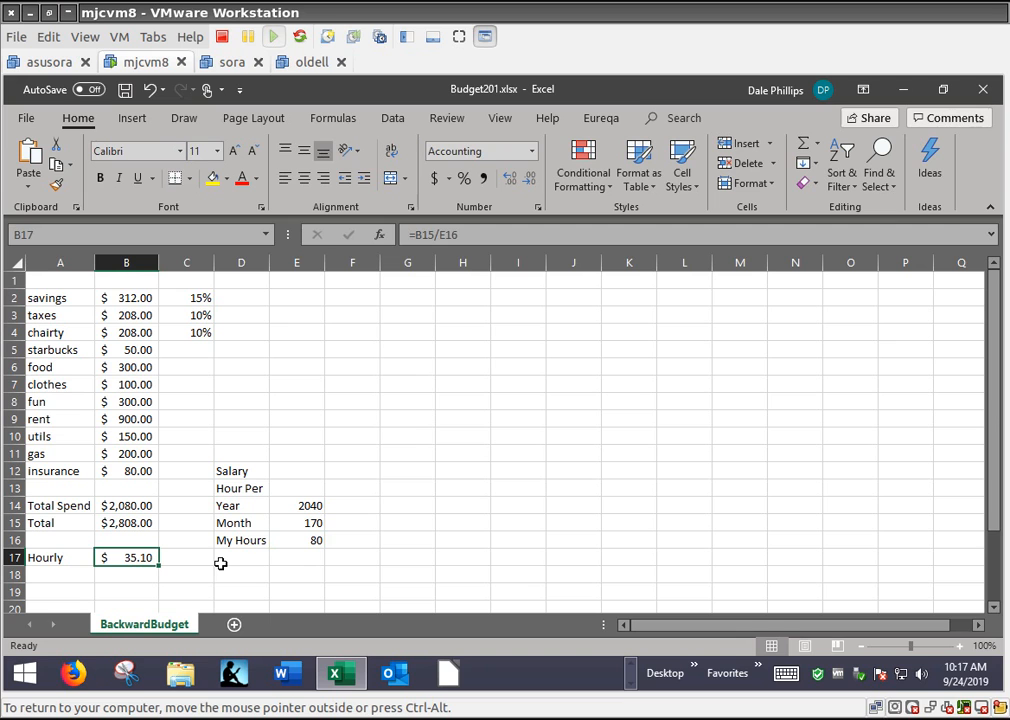
left_click(306, 539)
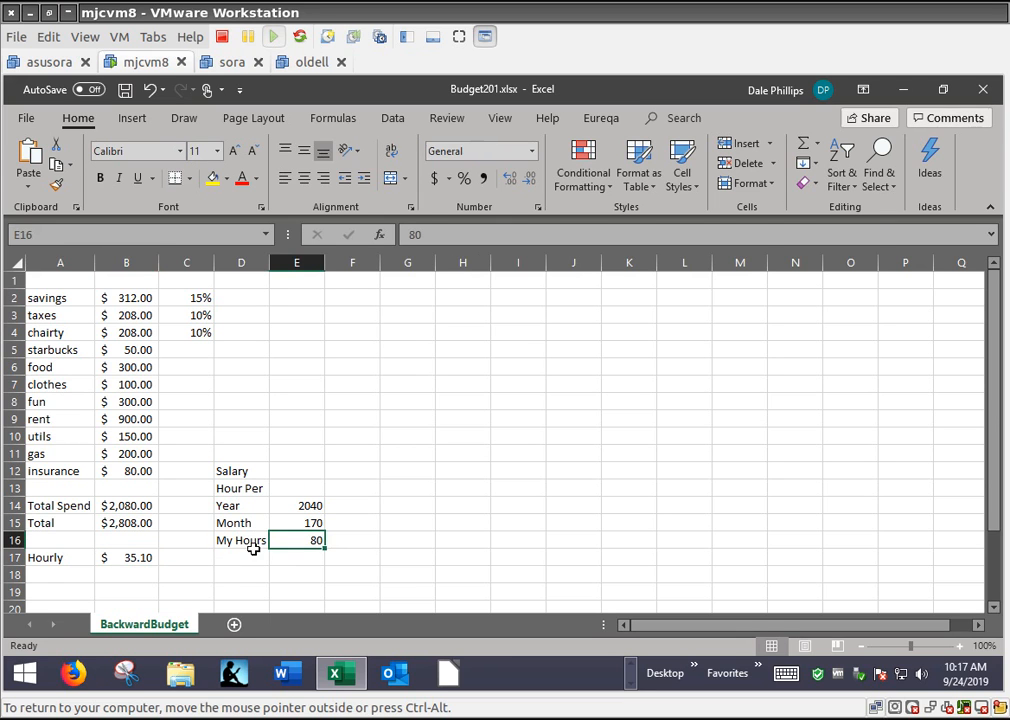
left_click(148, 557)
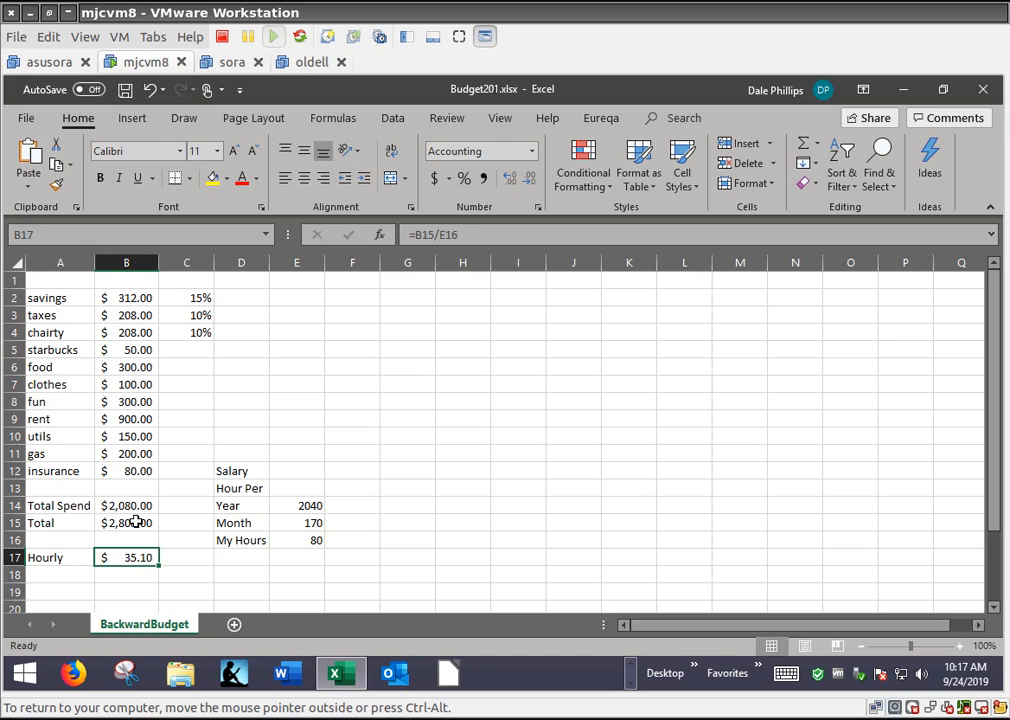
left_click(135, 521)
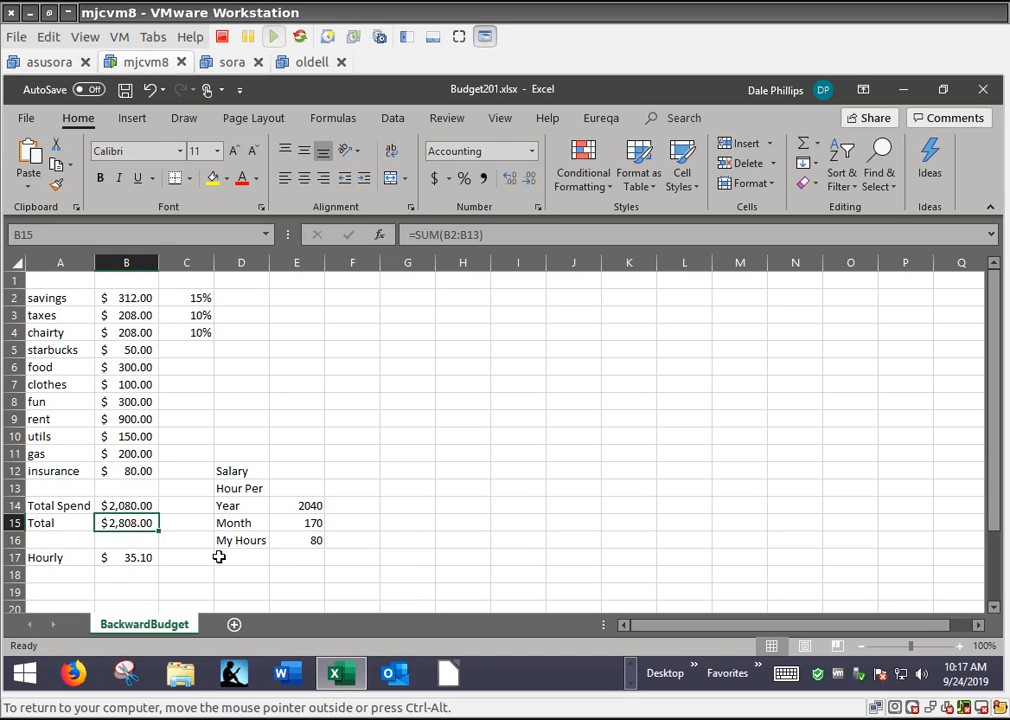
Change the Hourly formula in B17 to =B15/E15 so the Total is divided by the monthly hours
left_click(141, 560)
double_click(141, 558)
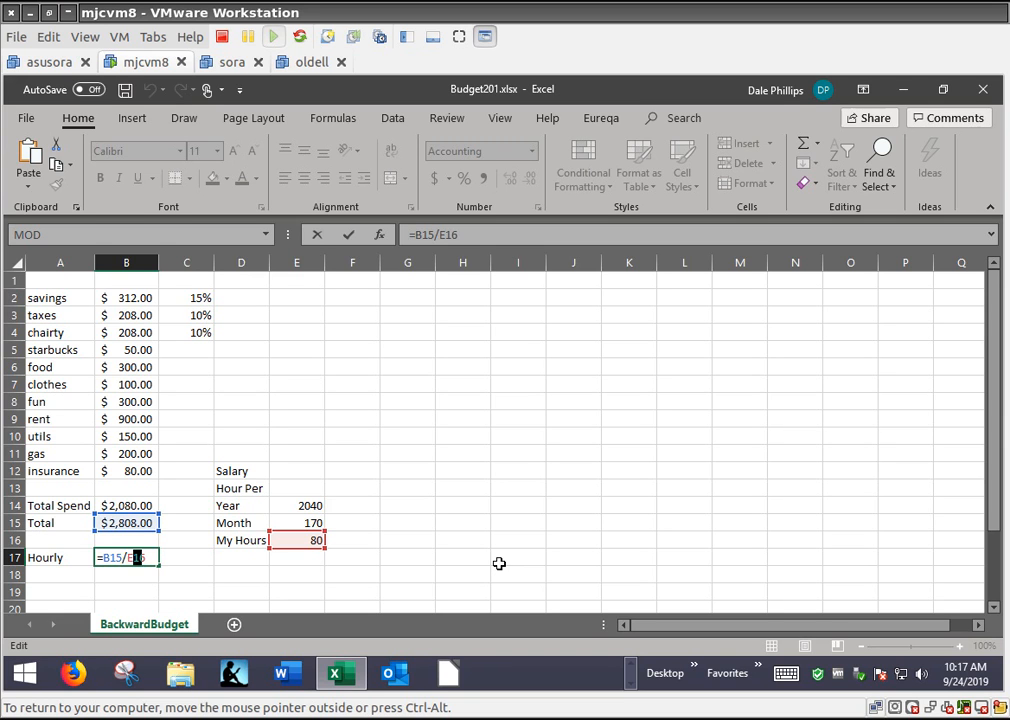
key("shift+Right")
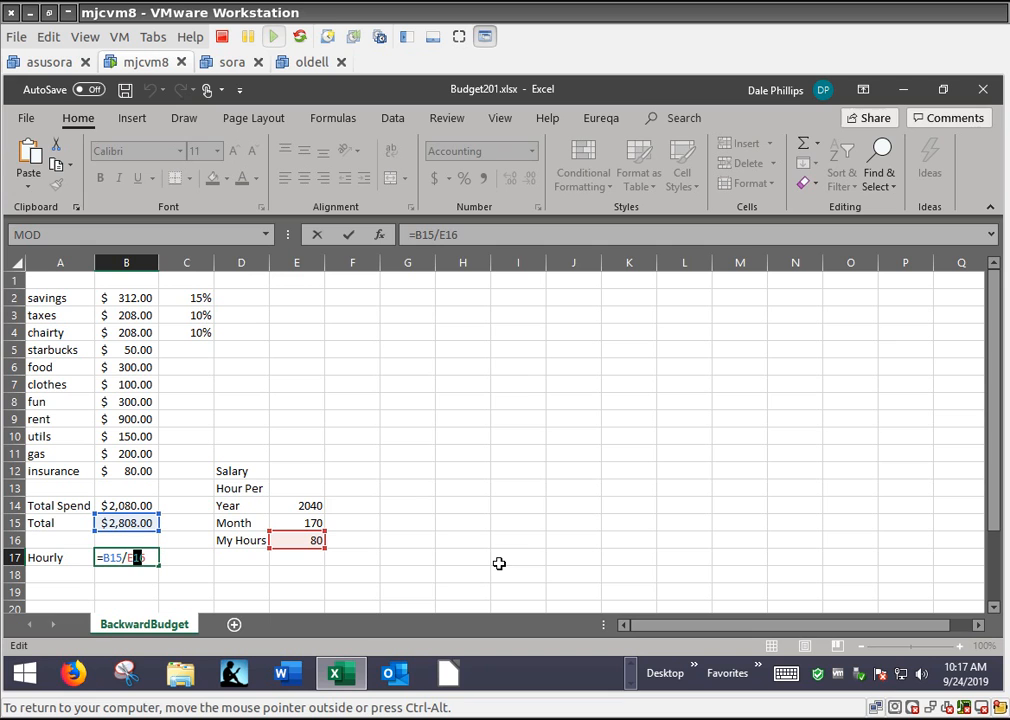
left_click(293, 525)
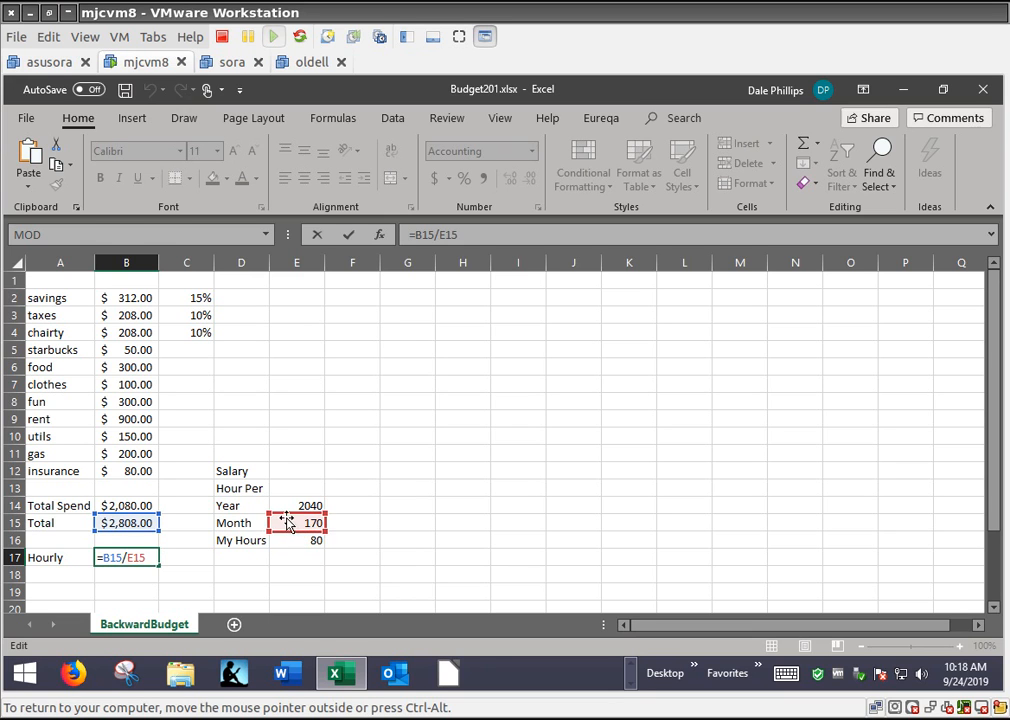
key("Return")
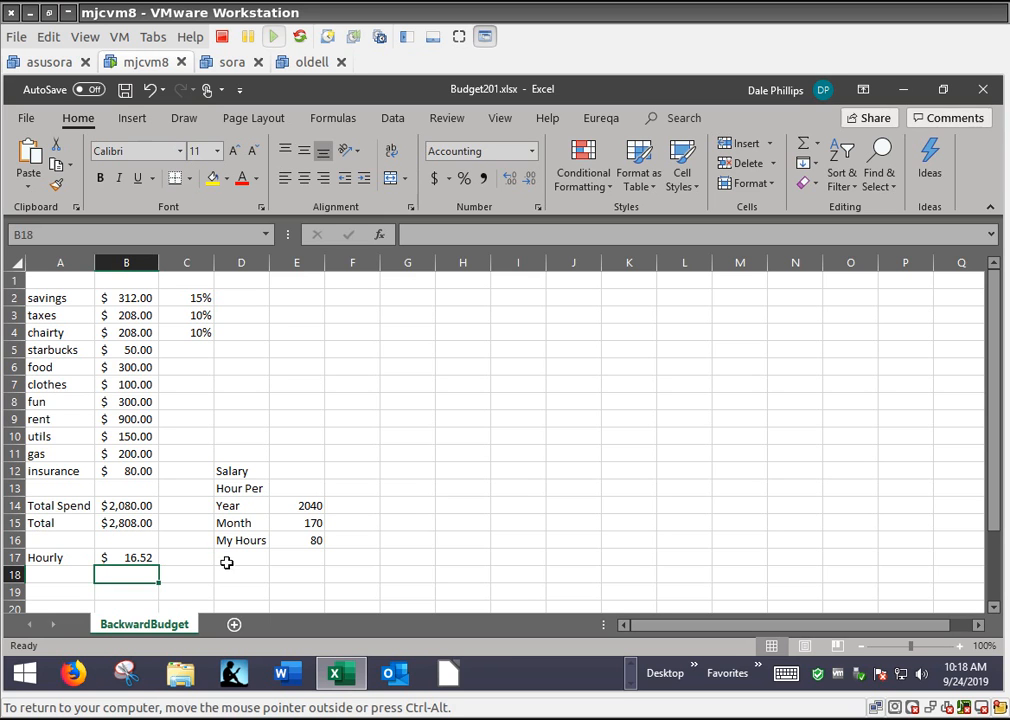
left_click(122, 557)
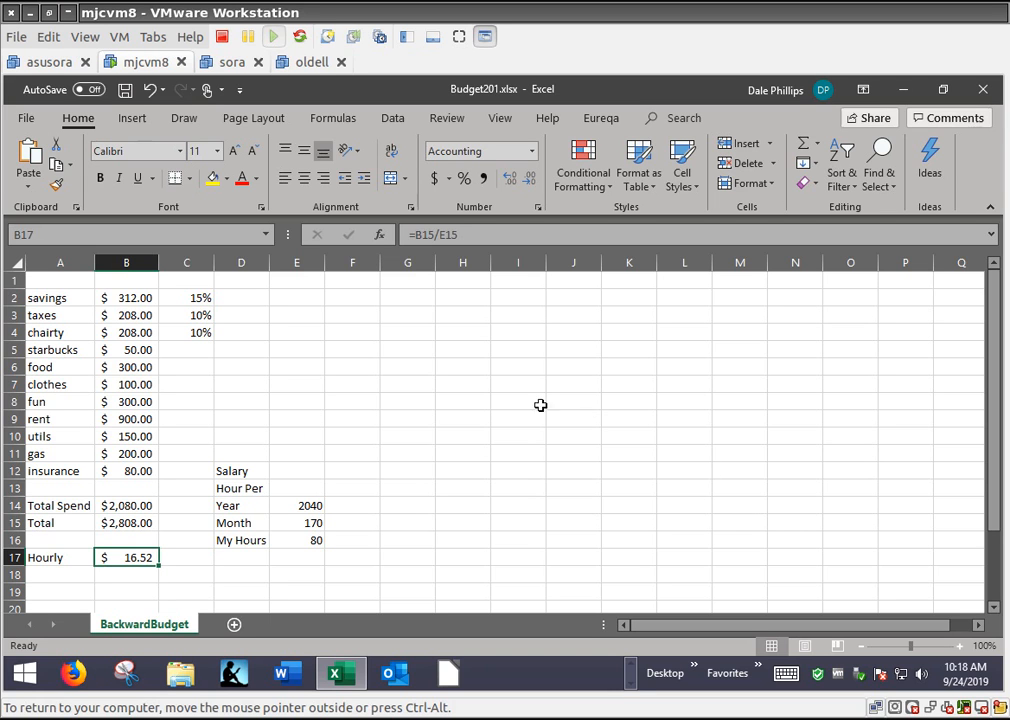
Set the taxes percentage in C3 to 5% and the charity percentage in C4 to 0%
left_click(183, 316)
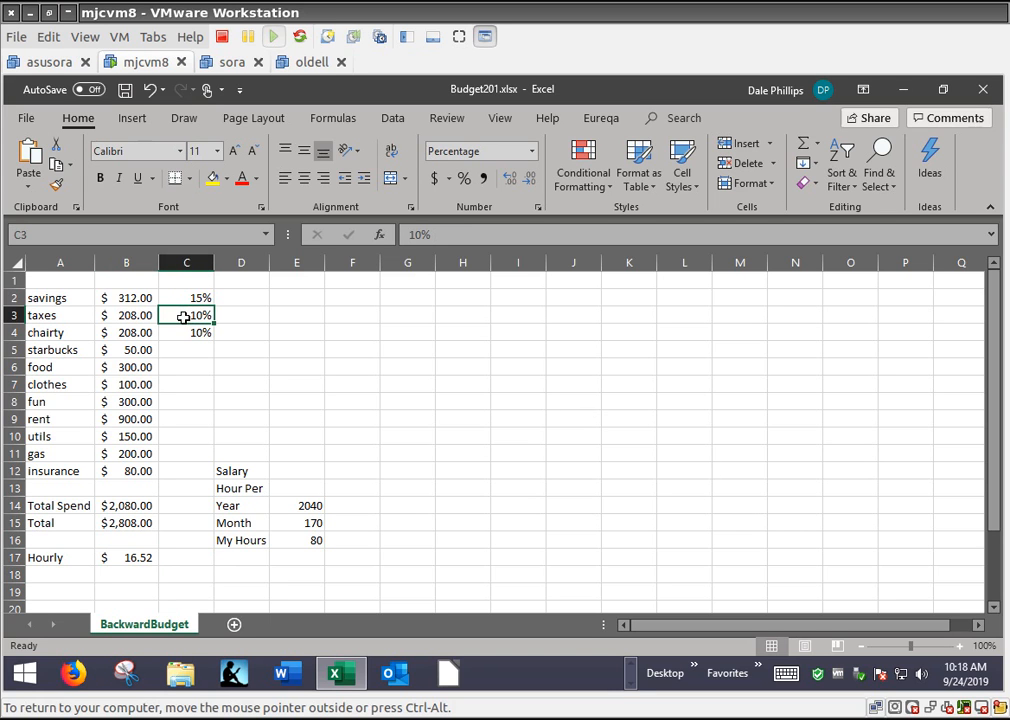
type("5")
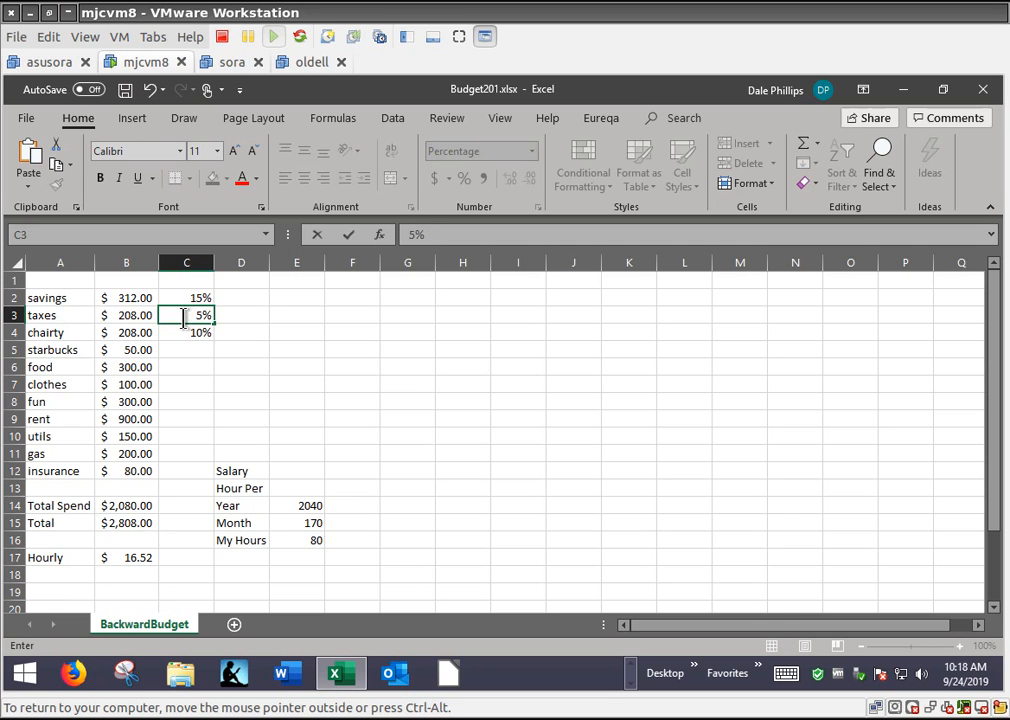
key("Return")
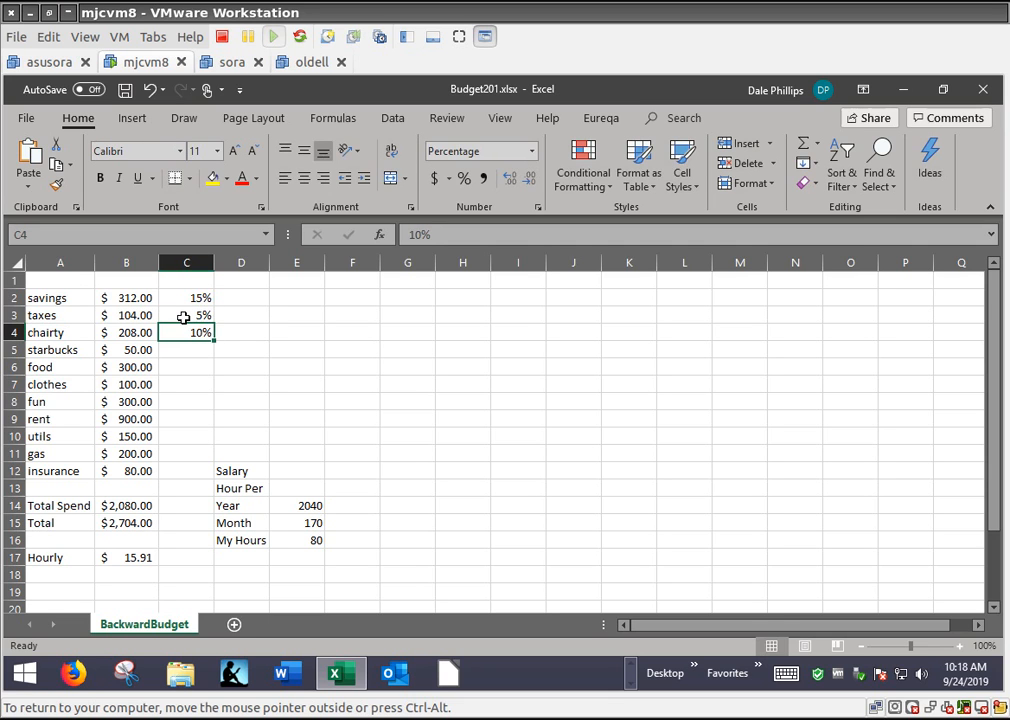
type("0")
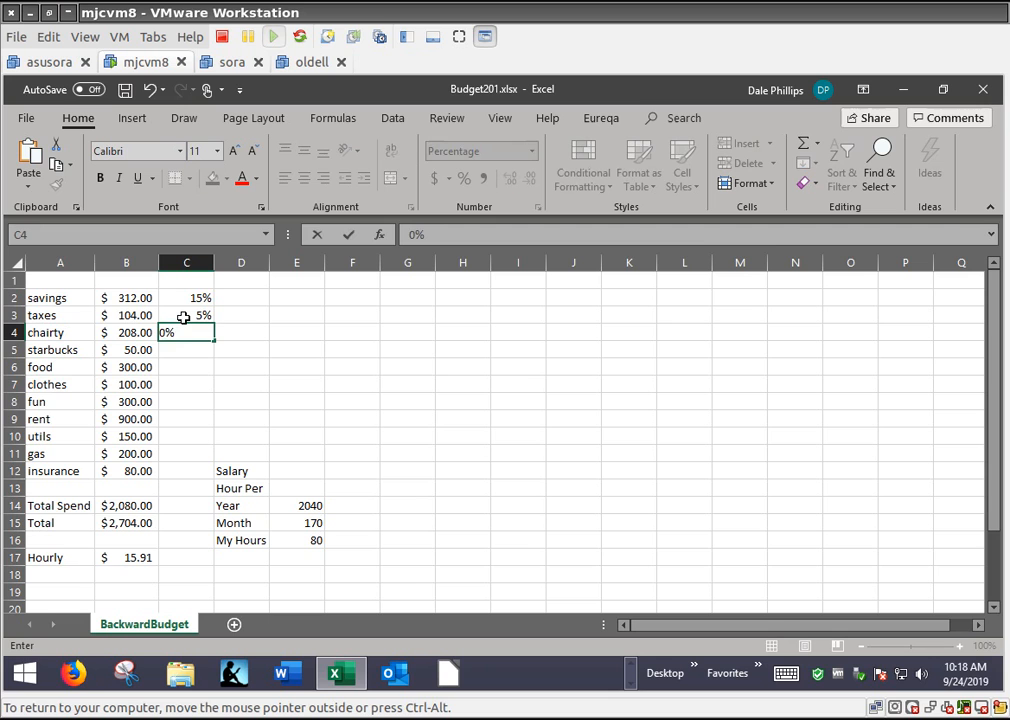
key("Return")
Set the starbucks amount in B5 to 0
key("Left")
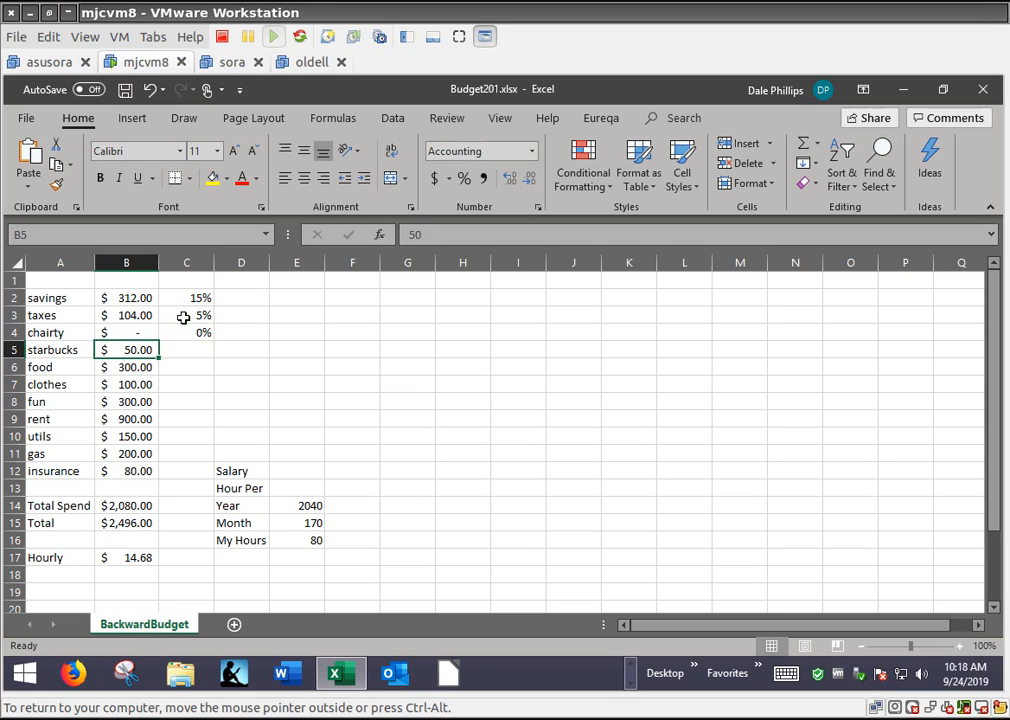
type("0")
key("Return")
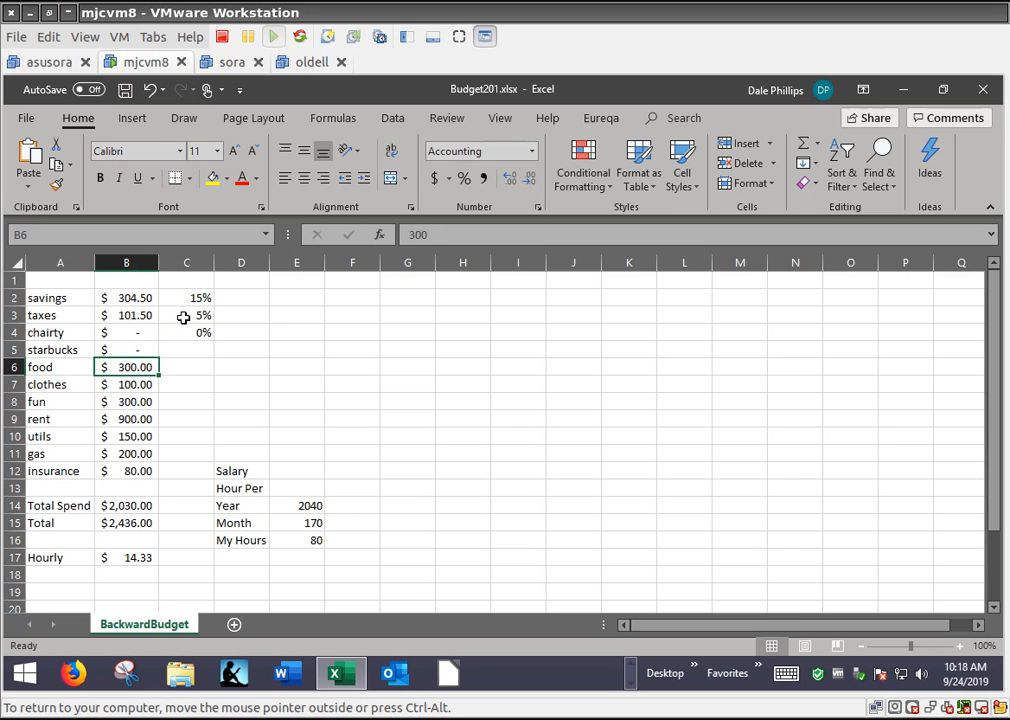
Set the rent amount in B9 to 0 and check the Hourly result in B17
key("Down")
key("Down")
key("Down")
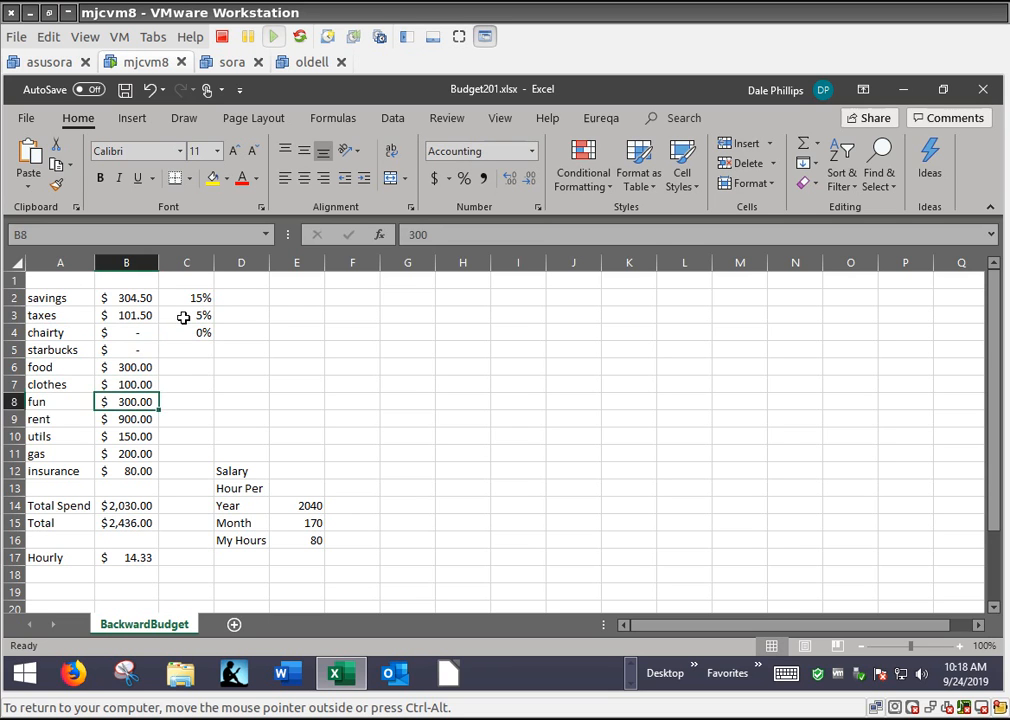
type("0")
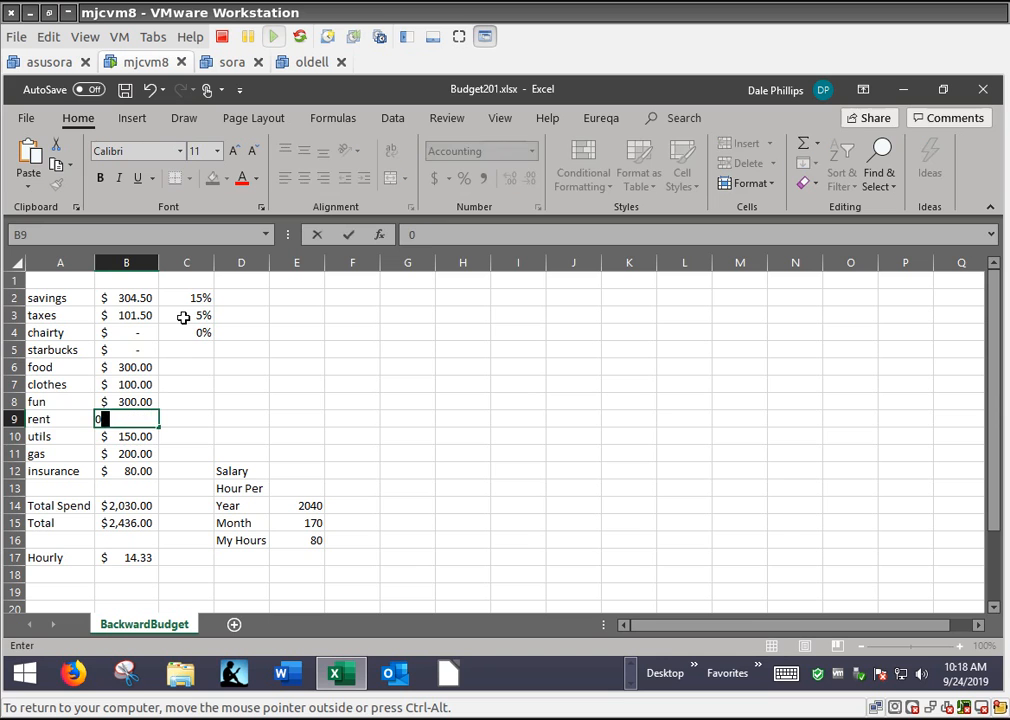
key("Return")
key("Down")
key("Down")
key("Down")
key("Down")
key("Down")
key("Down")
key("Down")
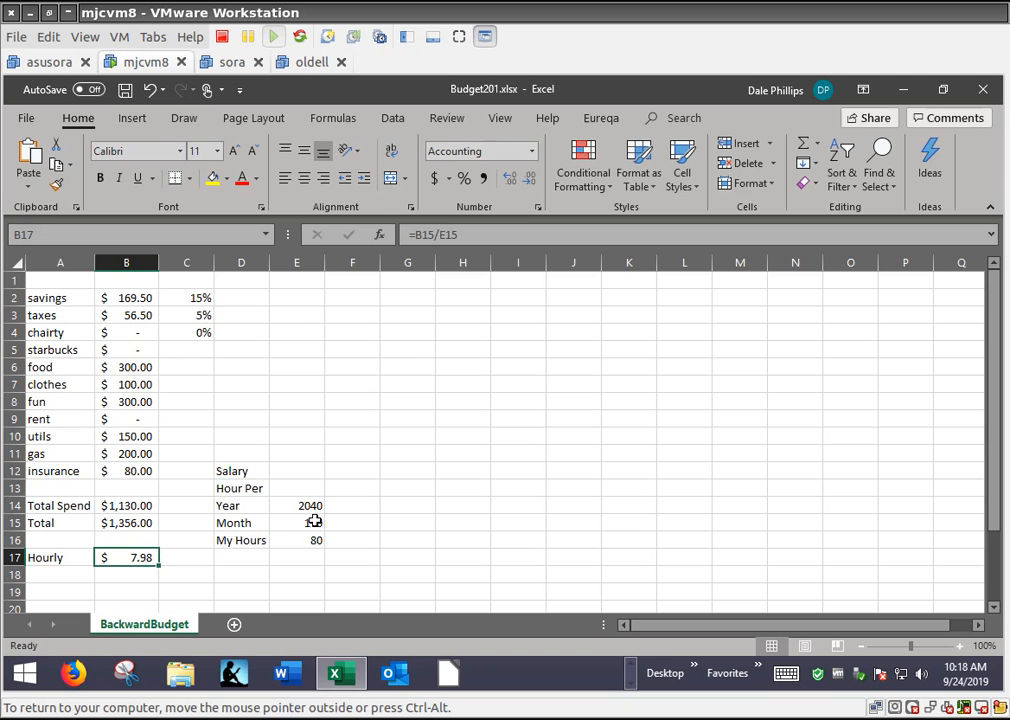
left_click(313, 521)
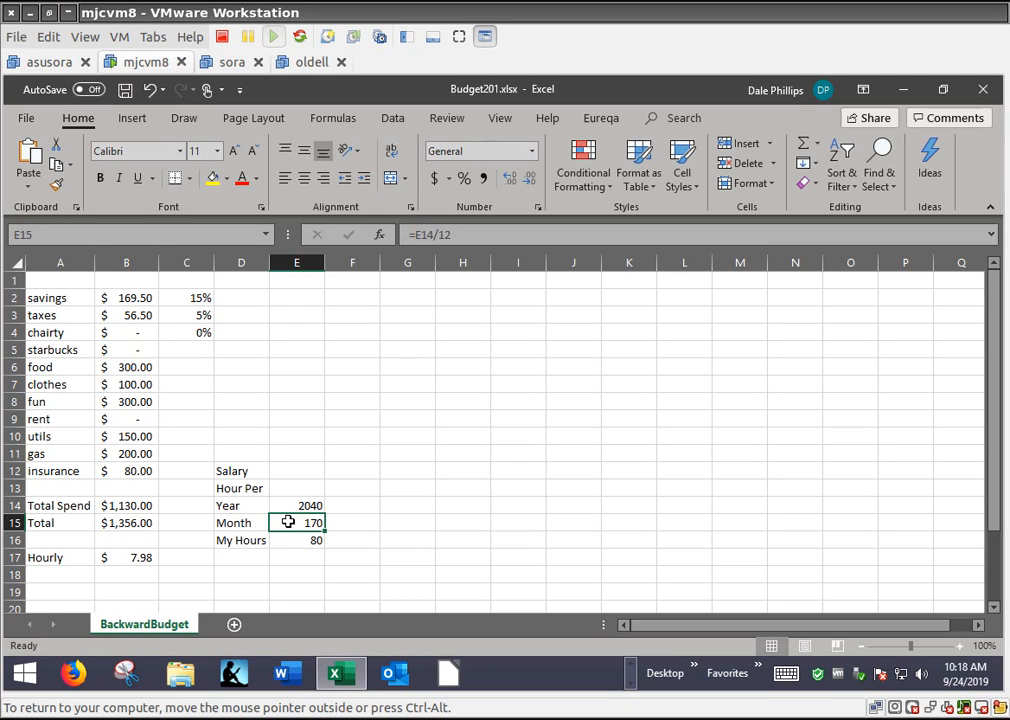
left_click(128, 557)
double_click(143, 557)
mouse_move(284, 521)
left_mouse_down()
mouse_move(286, 548)
mouse_move(292, 520)
left_mouse_up()
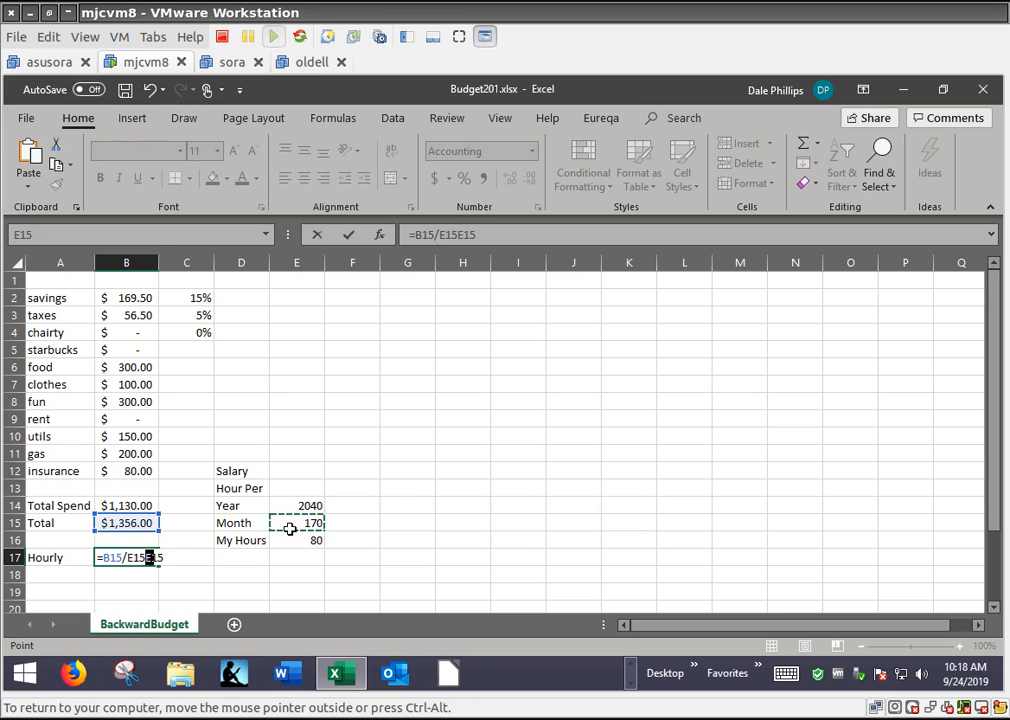
left_click(457, 507)
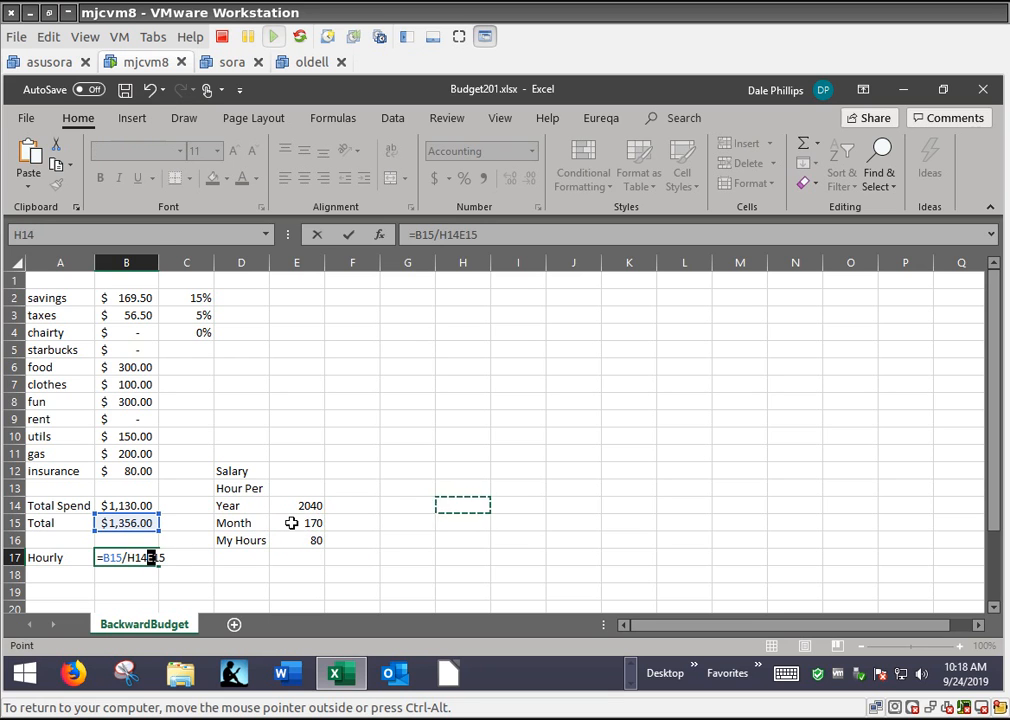
key("Escape")
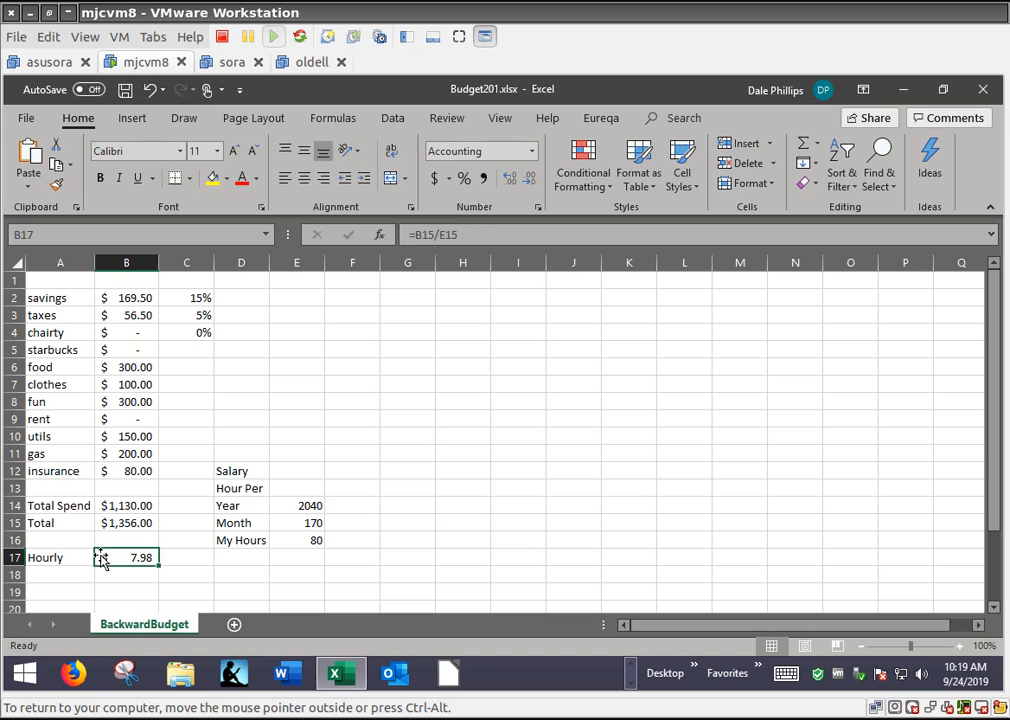
double_click(129, 557)
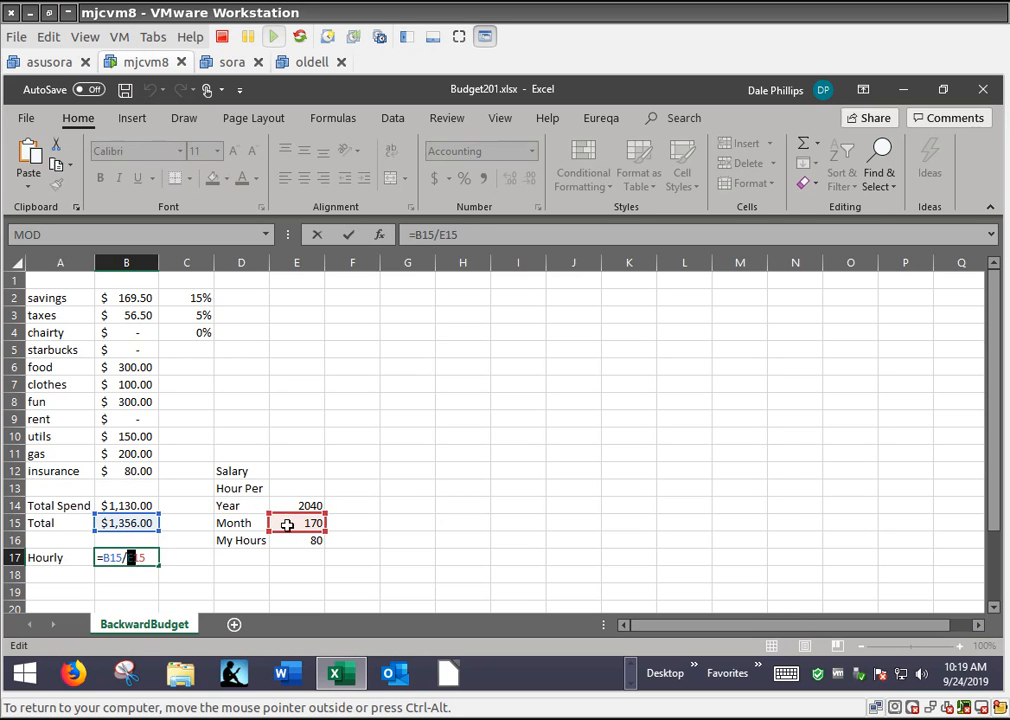
left_click(287, 522)
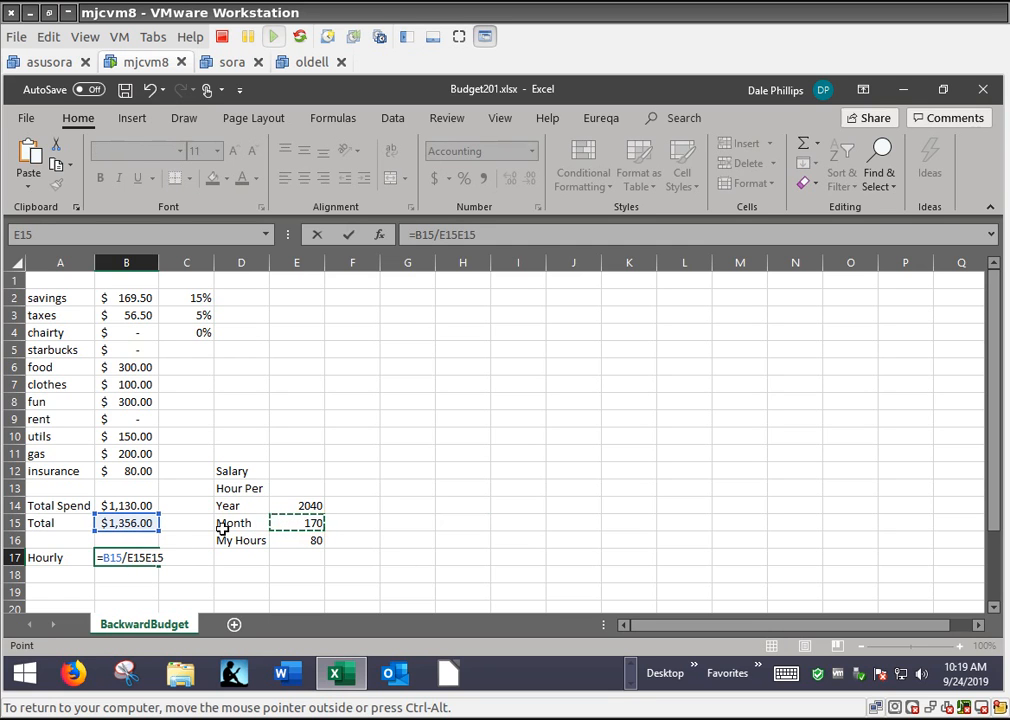
key("Escape")
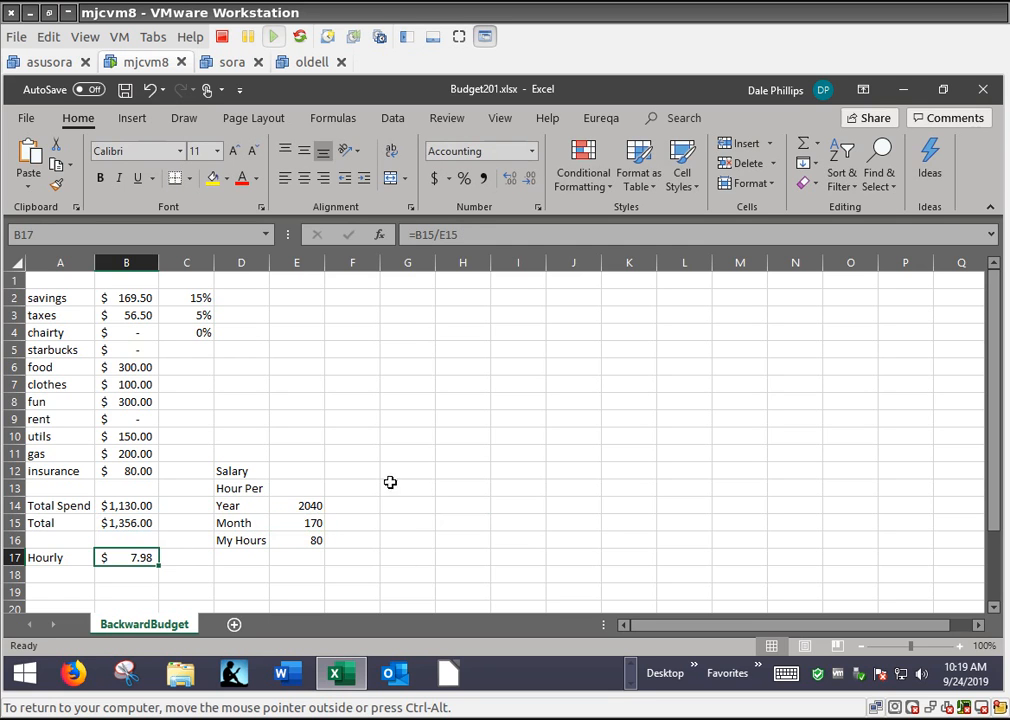
Change the Hourly formula in B17 to =B15/E16 so the Total is divided by My Hours
left_click(304, 520)
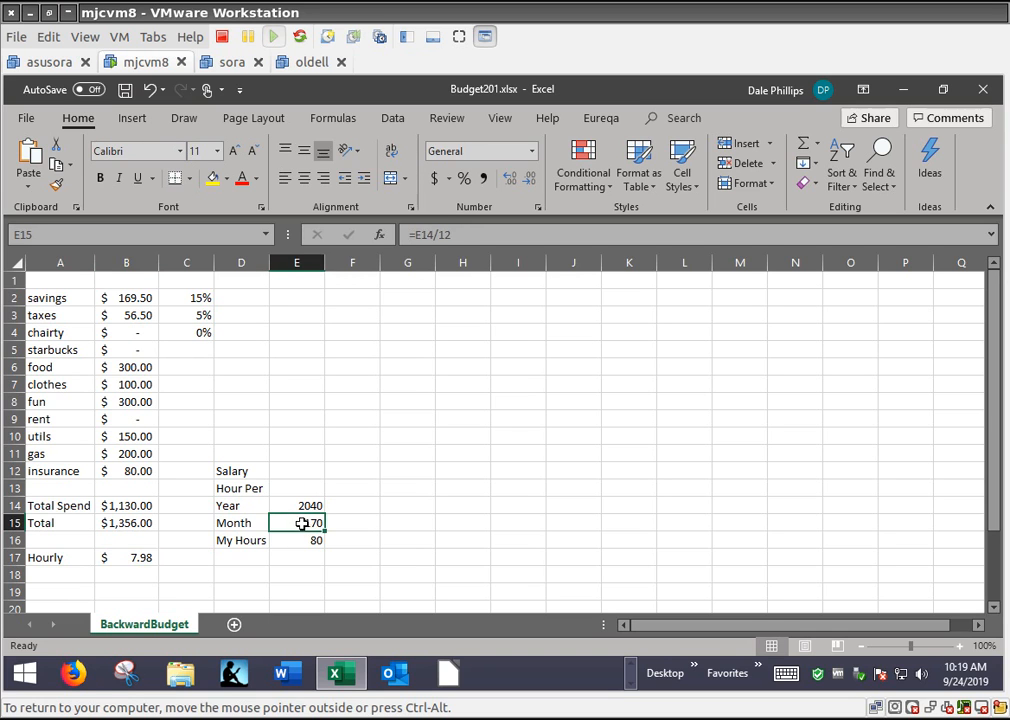
left_click(133, 560)
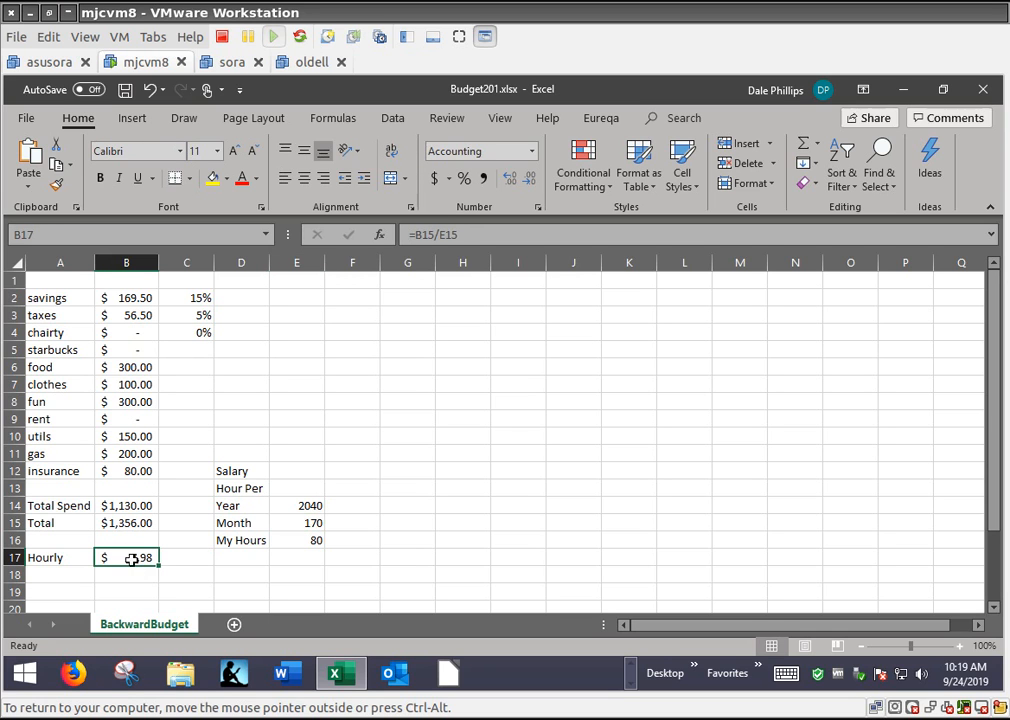
double_click(132, 560)
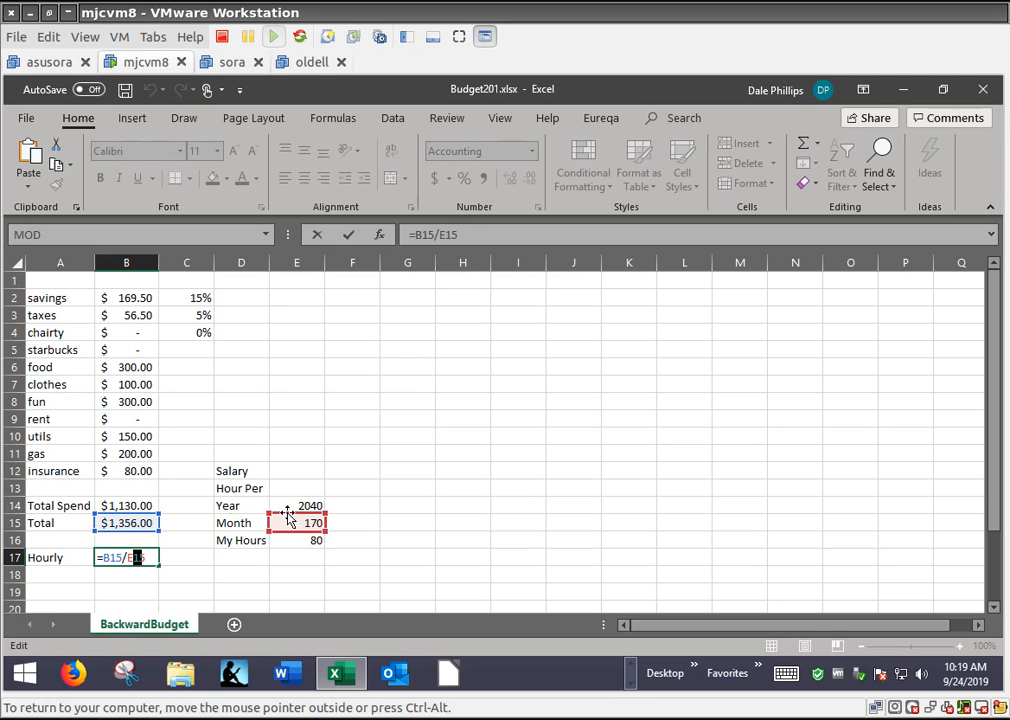
left_click(302, 545)
left_click(302, 554)
left_click(299, 545)
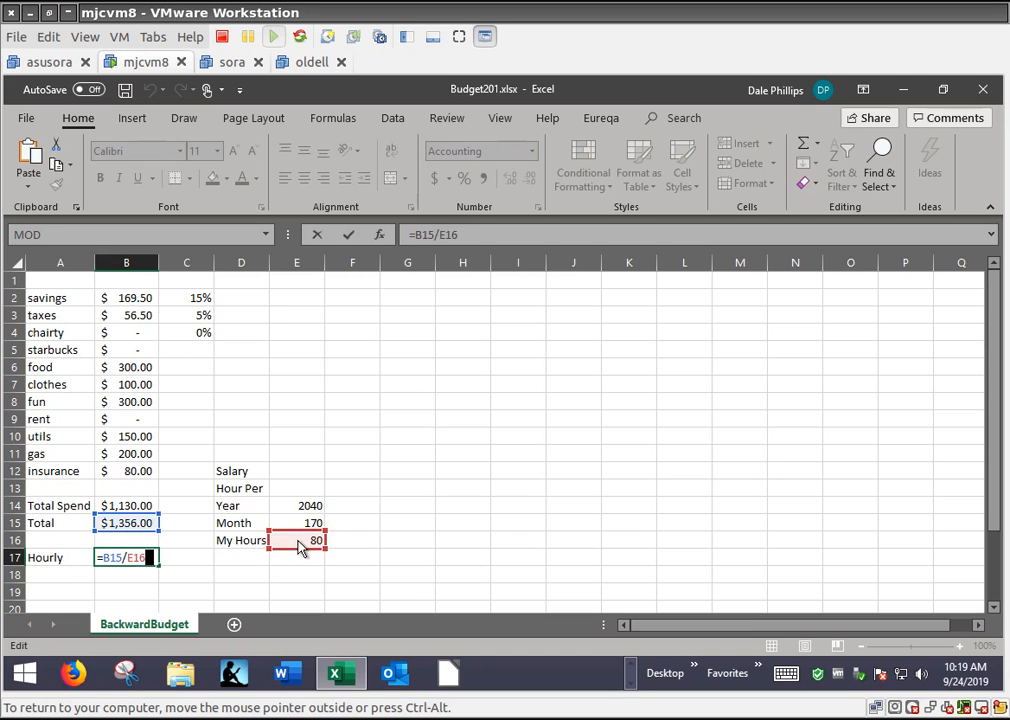
key("Return")
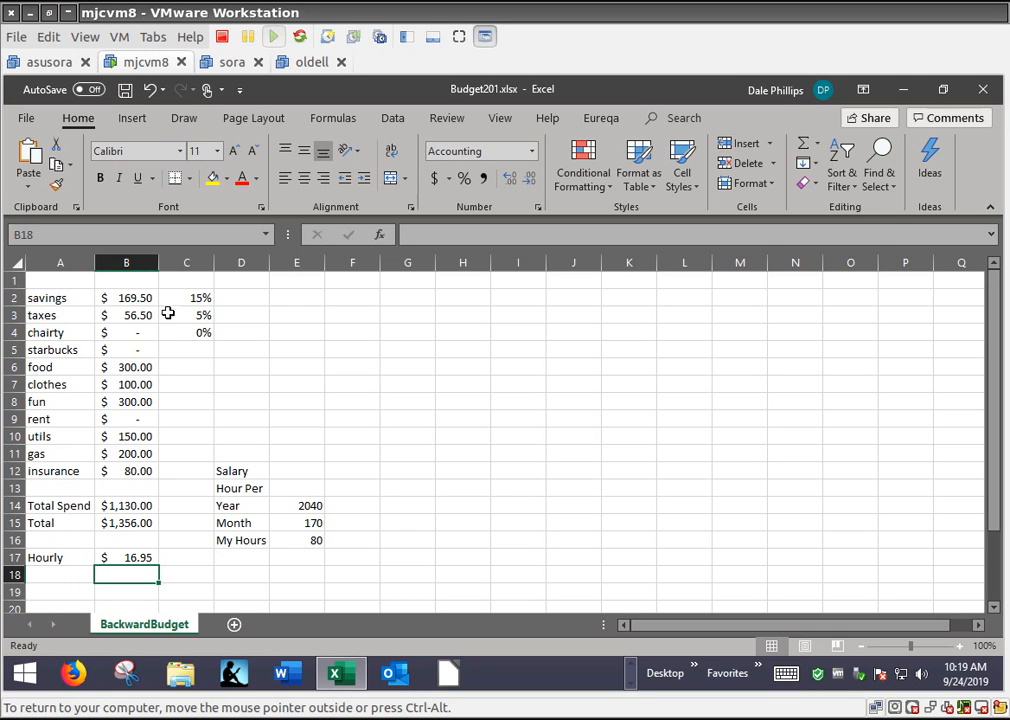
Insert a 3-D pie chart of the budget categories and their amounts in A2:B12
left_click(75, 297)
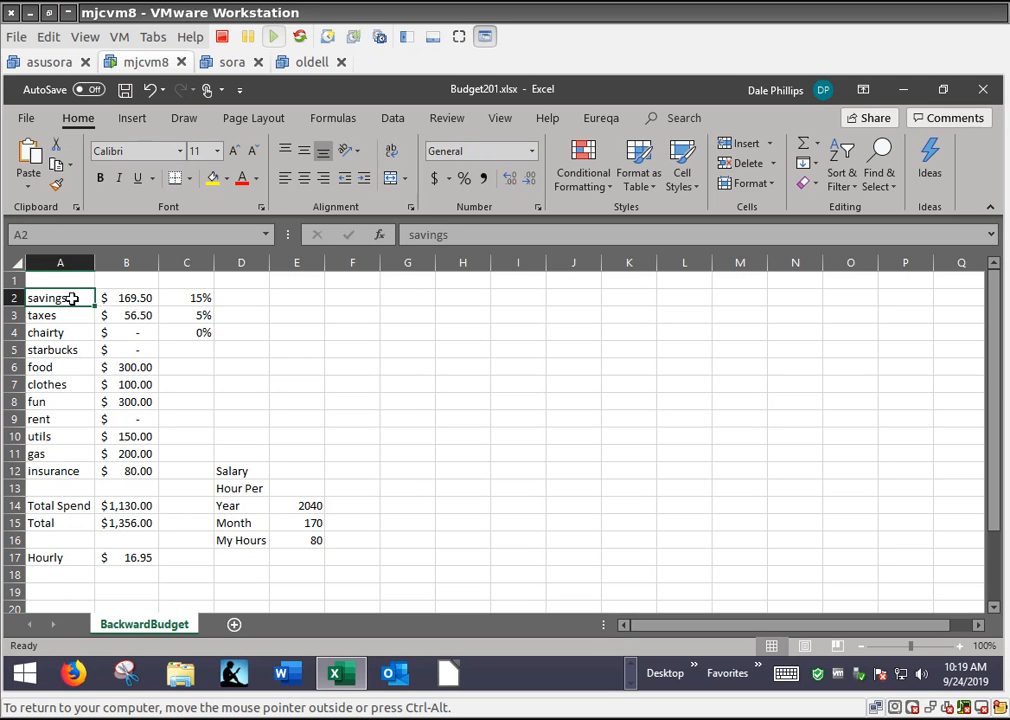
key("shift+Right")
key("shift+Down")
key("shift+Down")
key("shift+Down")
key("shift+Down")
key("shift+Down")
key("shift+Down")
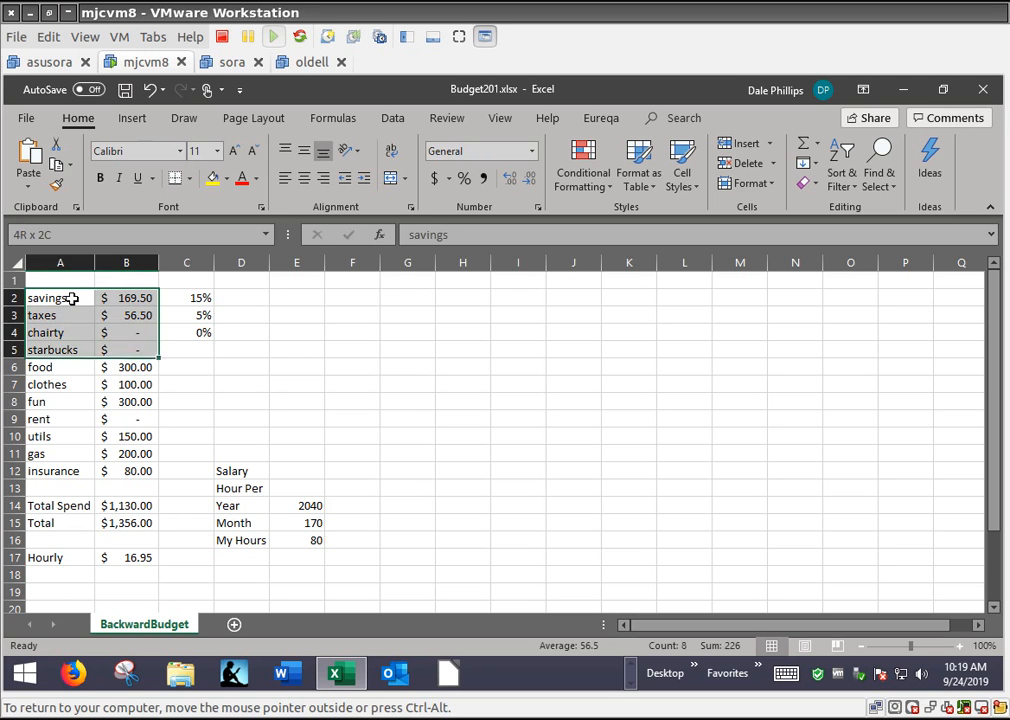
key("shift+Down")
key("shift+Down")
key("shift+Down")
key("shift+Down")
key("shift+Down")
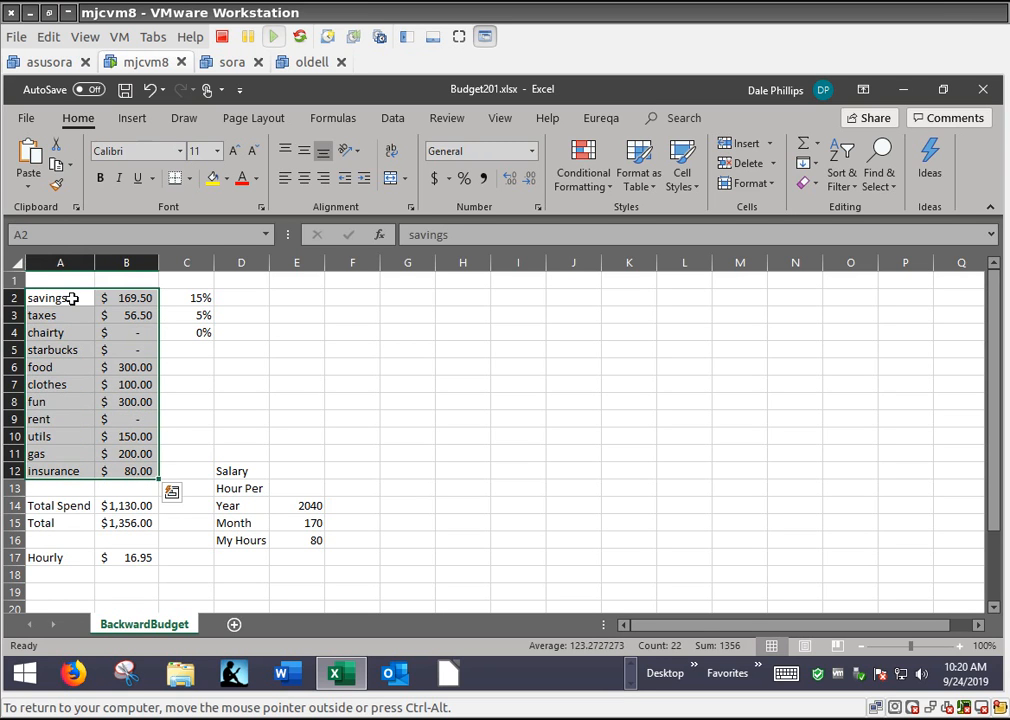
left_click(130, 118)
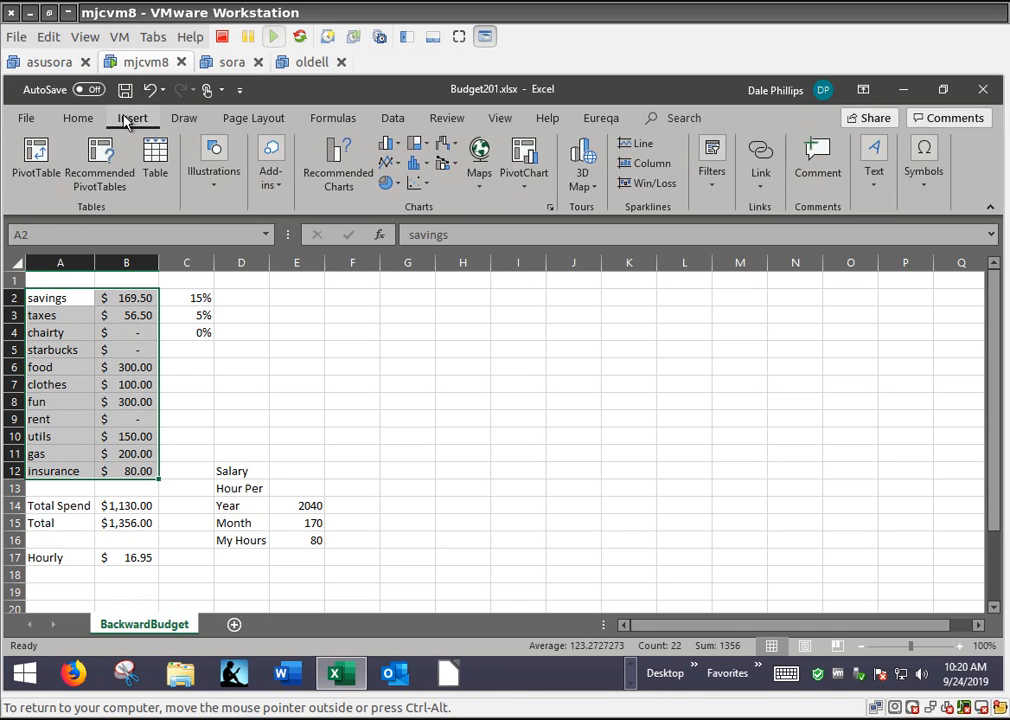
left_click(394, 185)
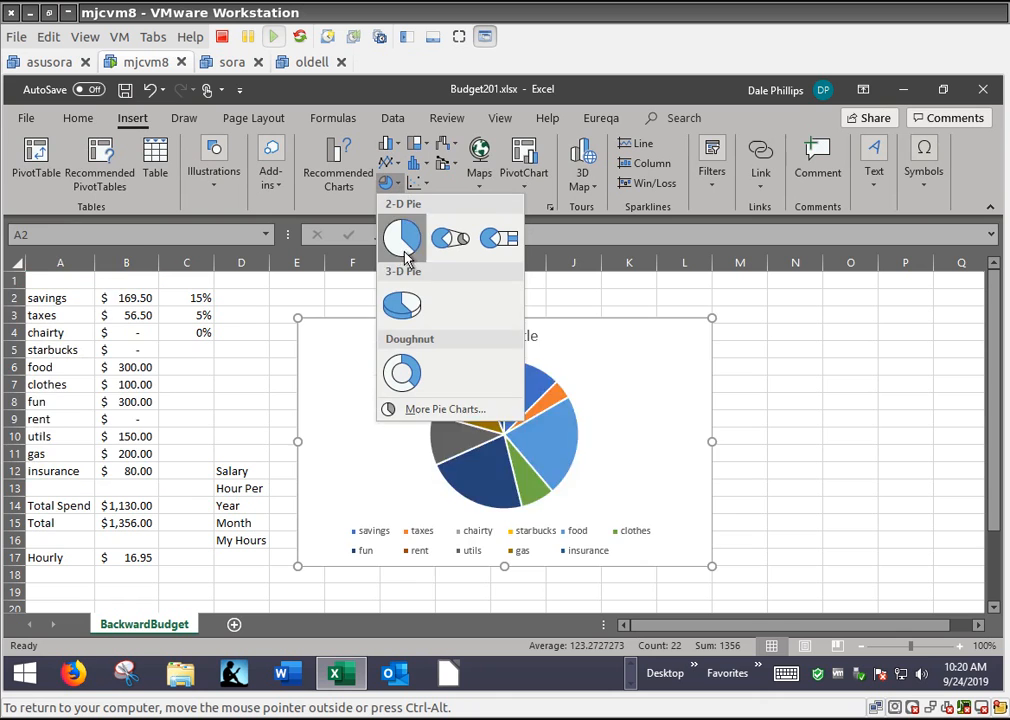
left_click(400, 307)
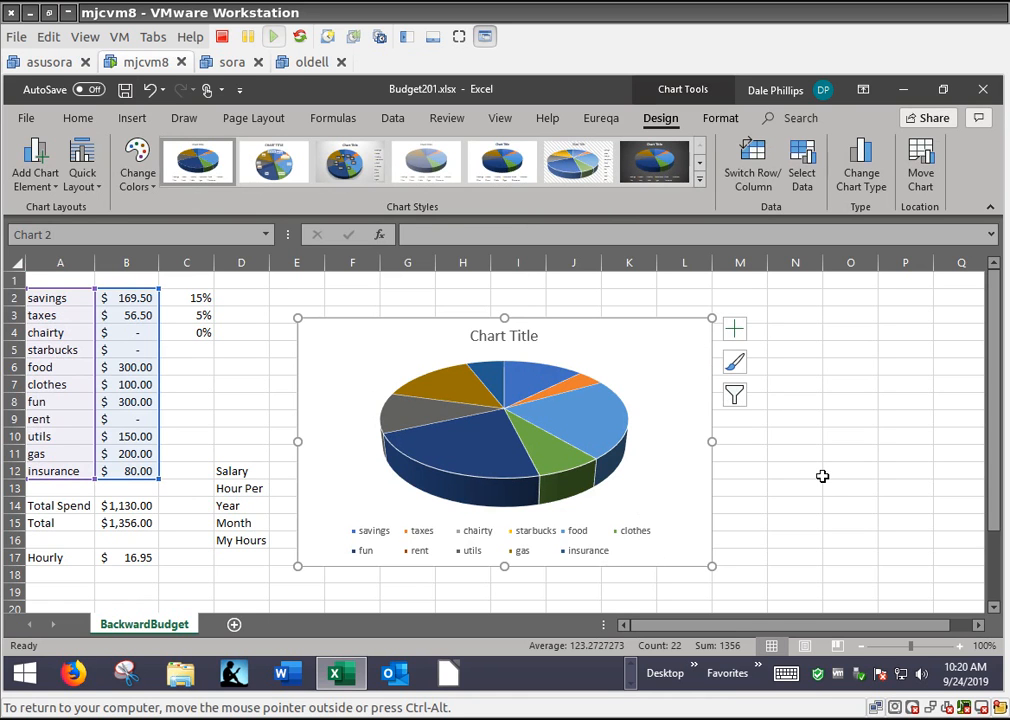
left_click(823, 474)
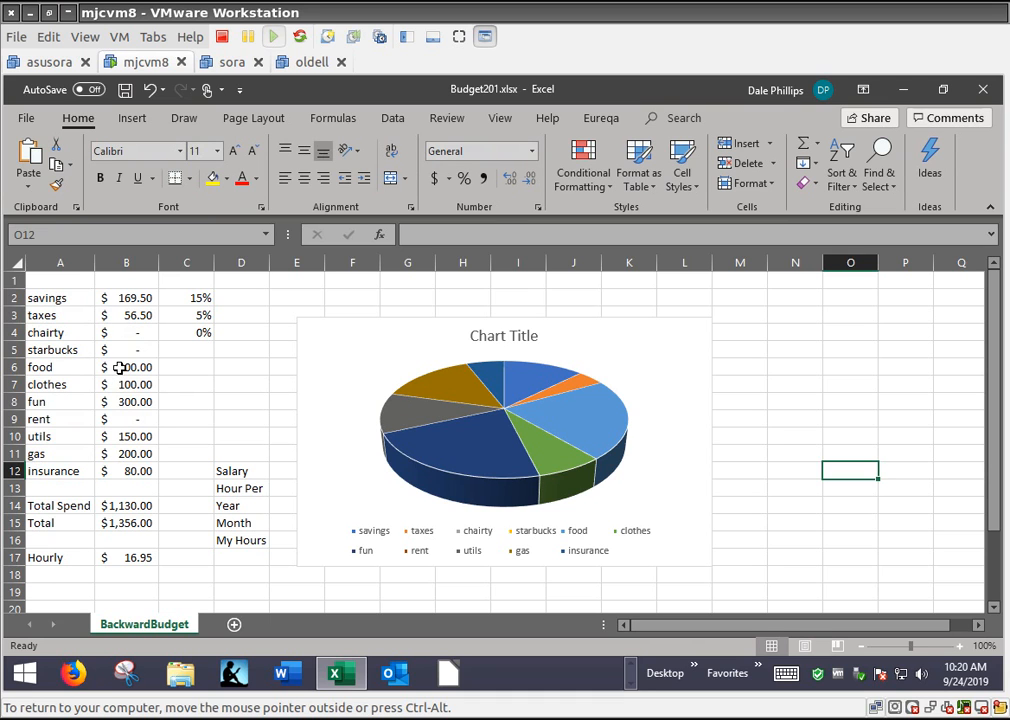
Set the rent amount in B9 to 900
left_click(115, 420)
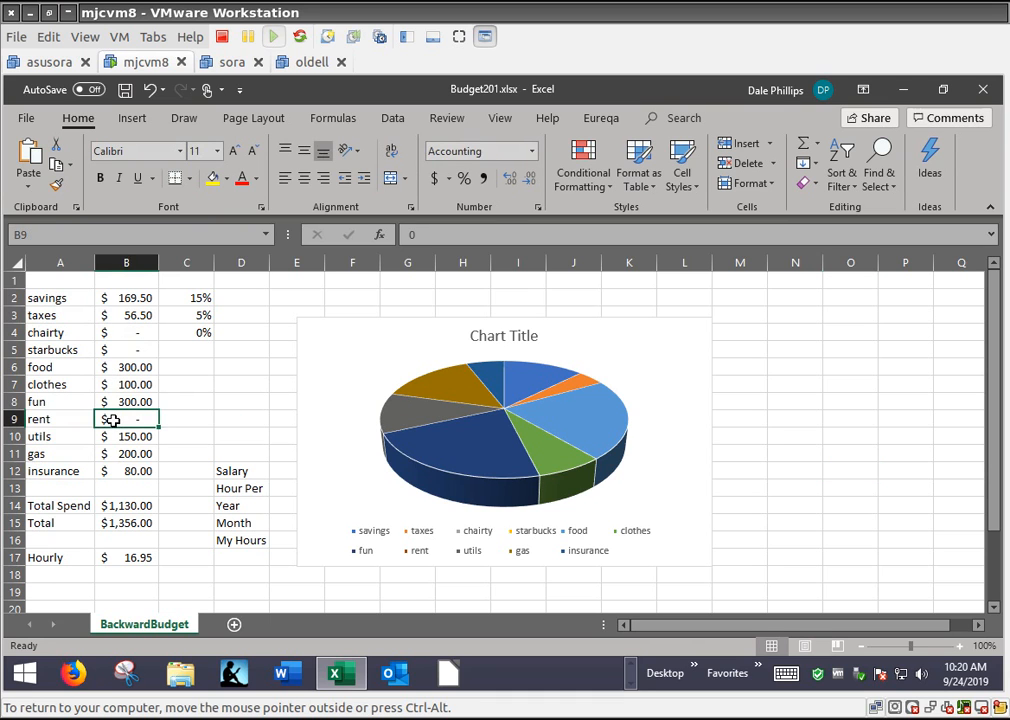
double_click(115, 420)
type("900")
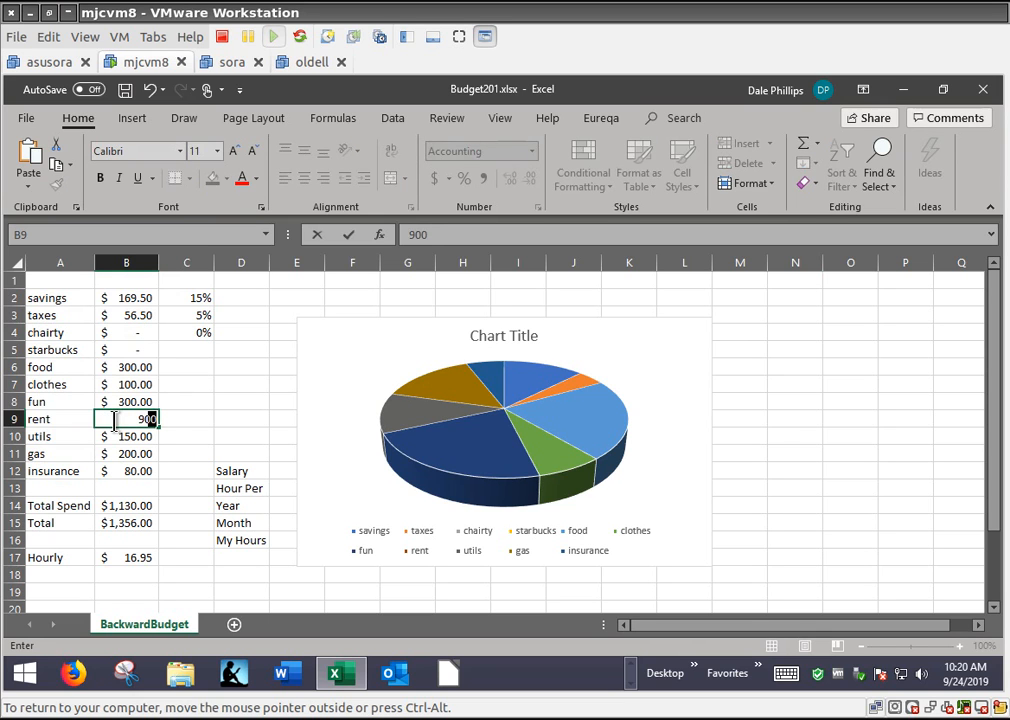
key("Up")
key("Up")
key("Up")
key("Up")
key("Up")
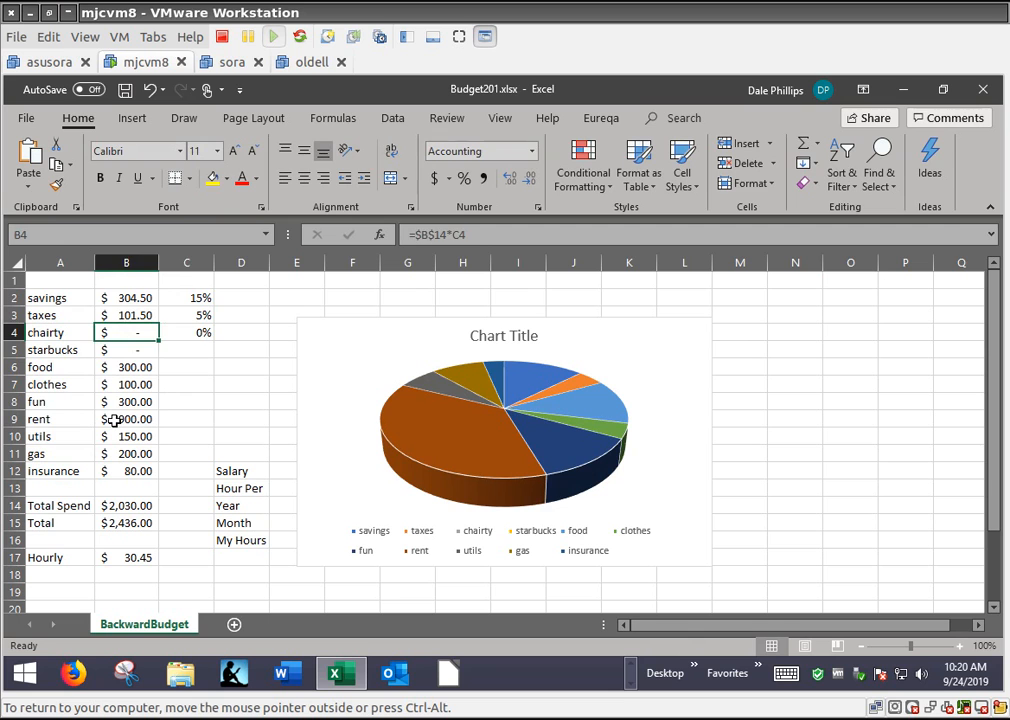
Set the percentages in column C to 10% for charity, 20% for taxes and 25% for savings
key("Right")
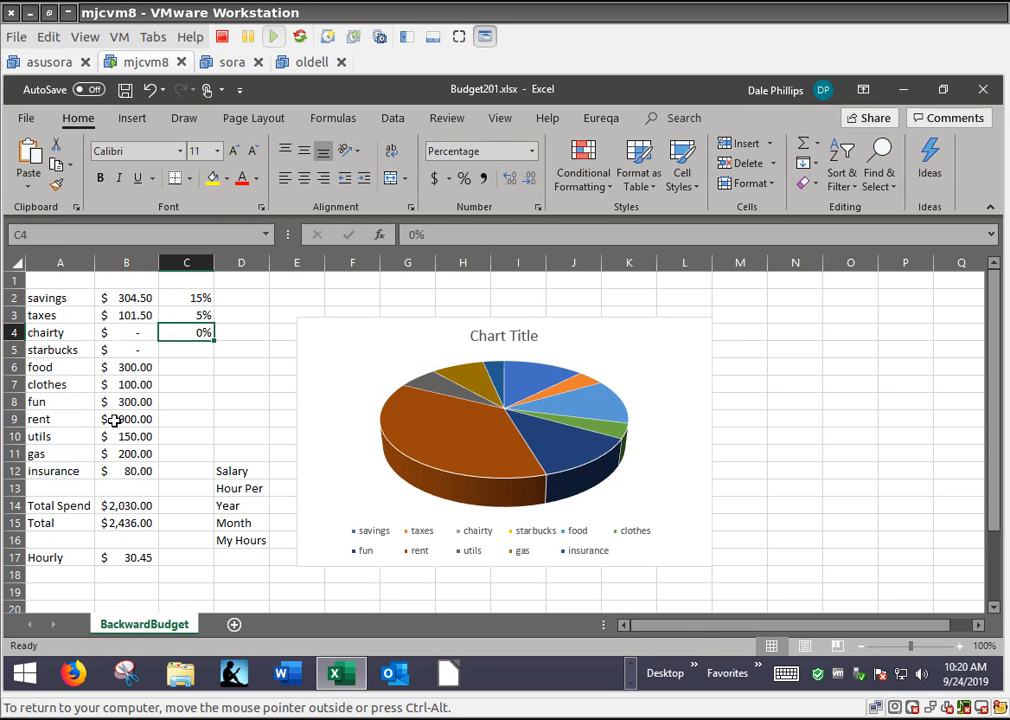
type("10")
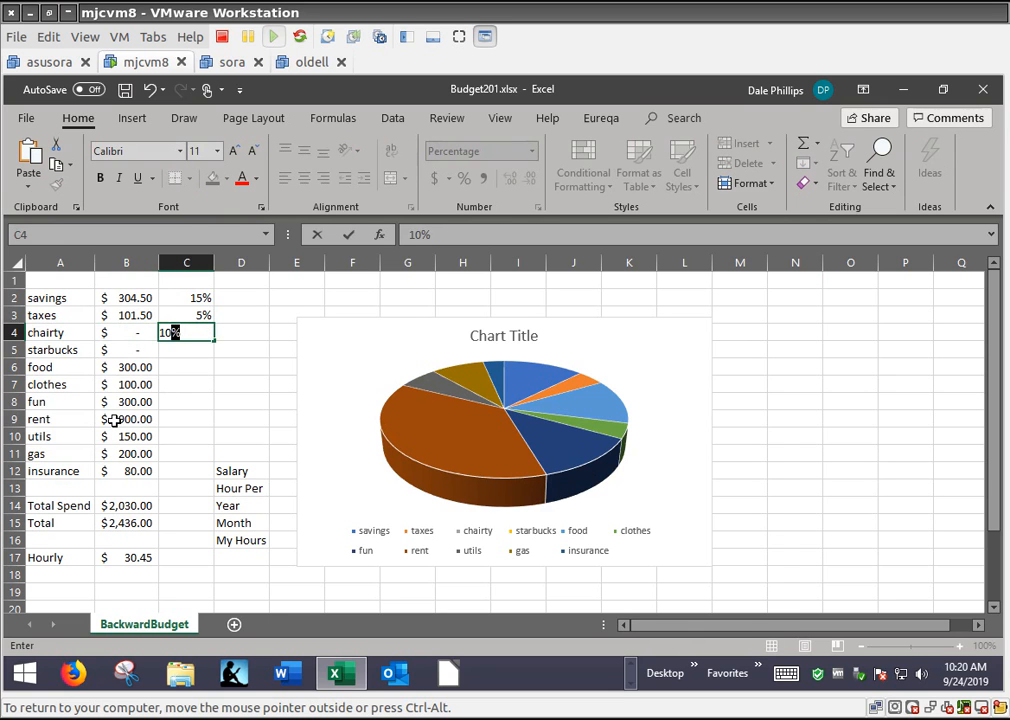
key("Up")
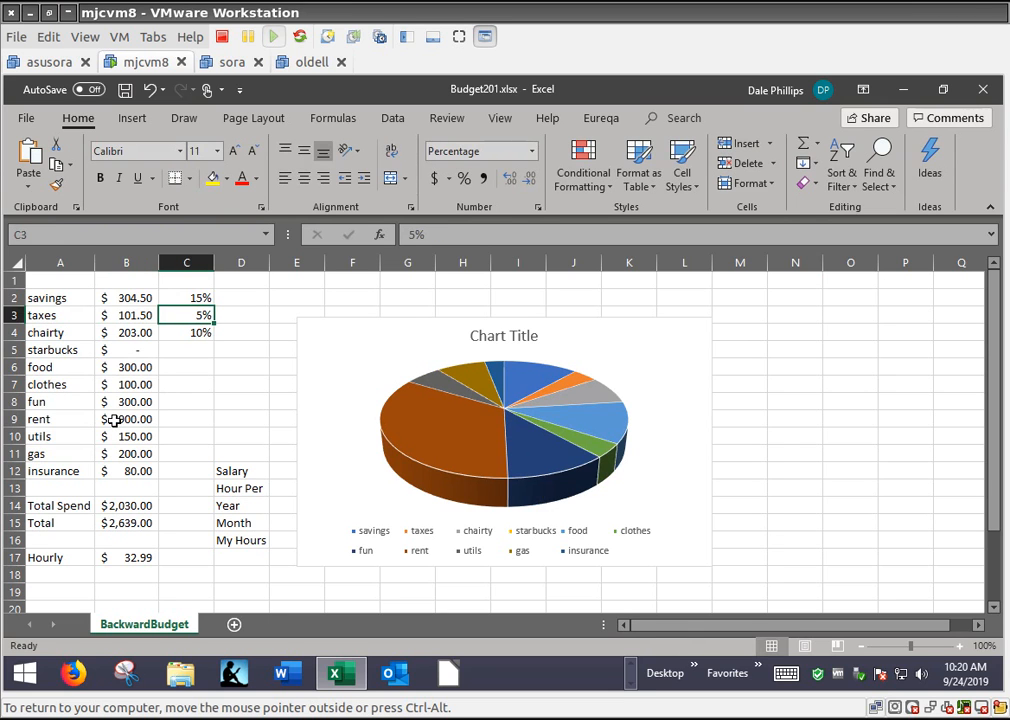
type("20")
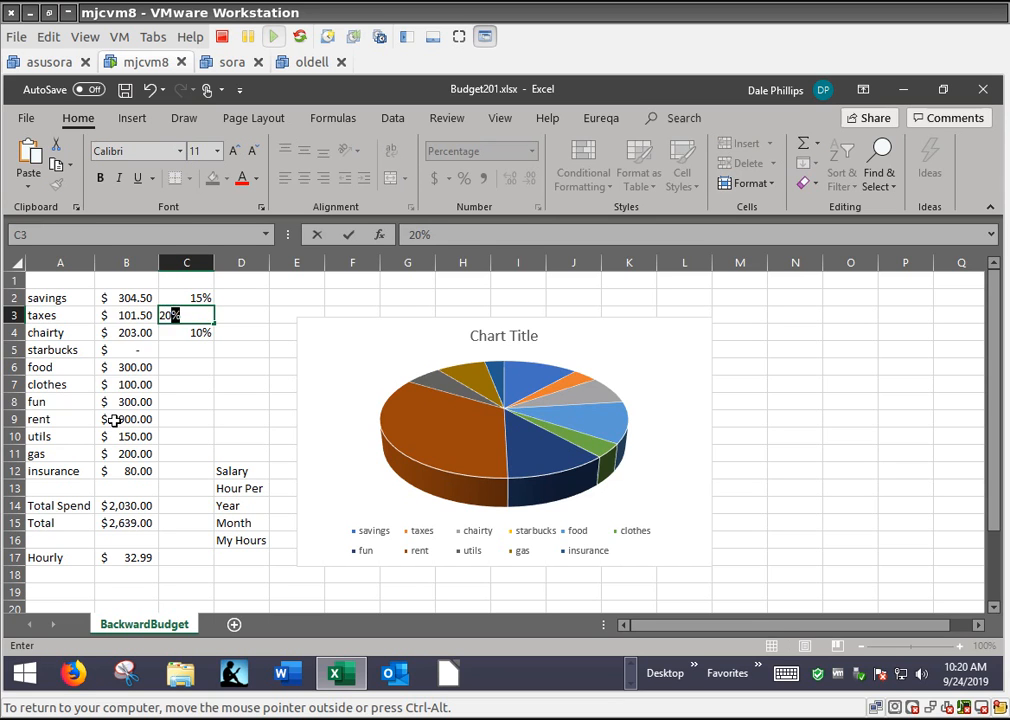
key("Up")
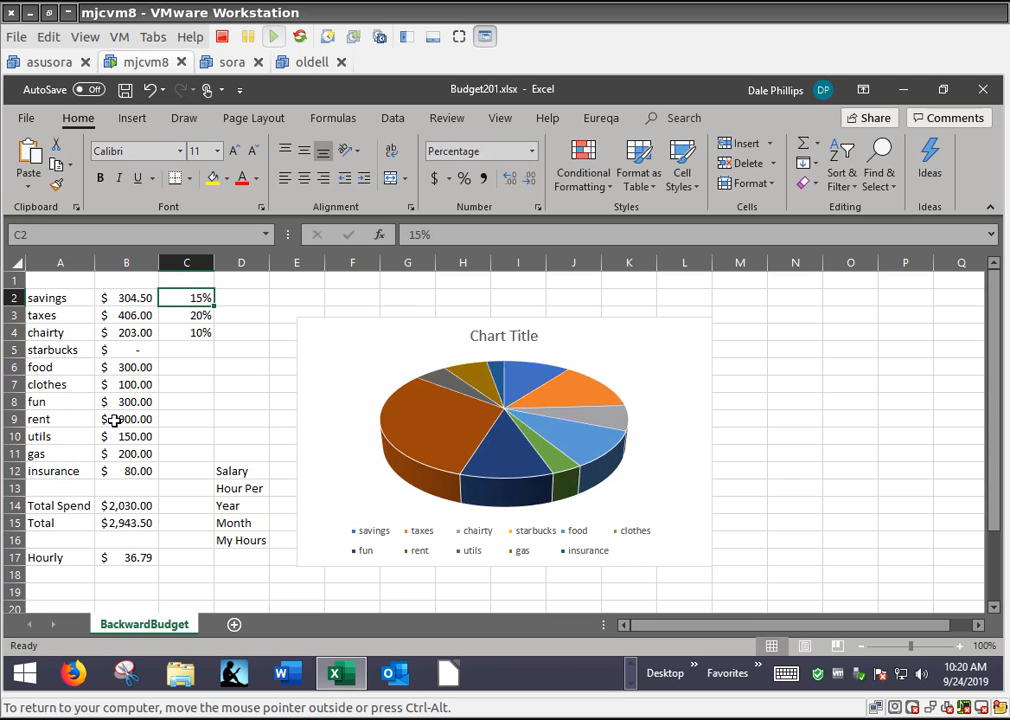
type("25")
key("Return")
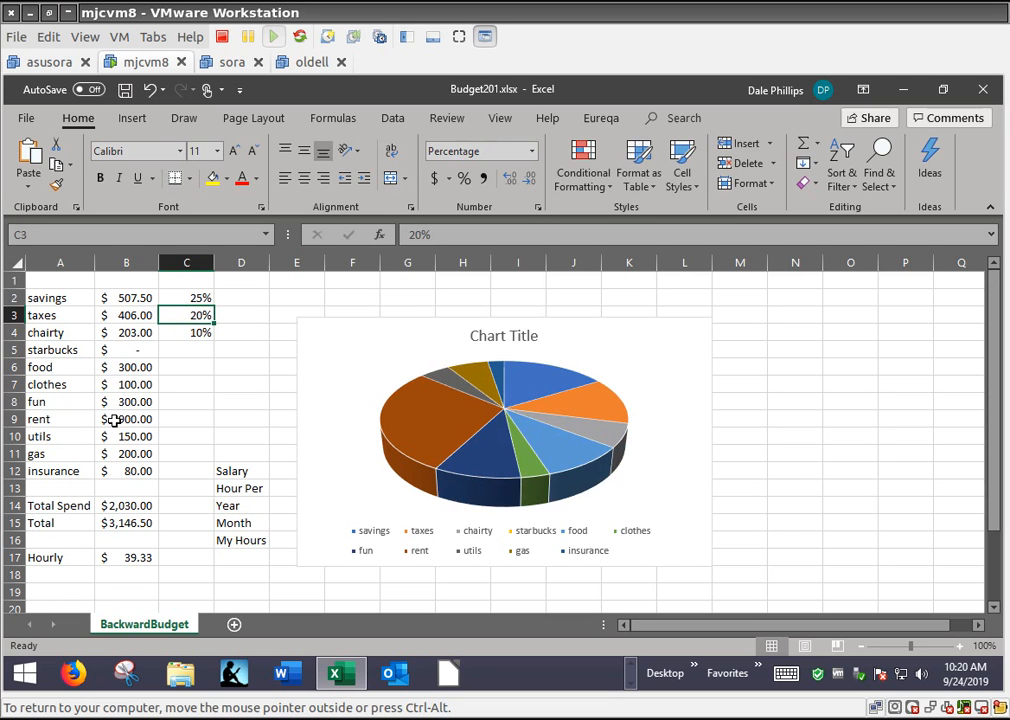
Set the insurance amount in B12 to 200
key("Down")
key("Down")
key("Down")
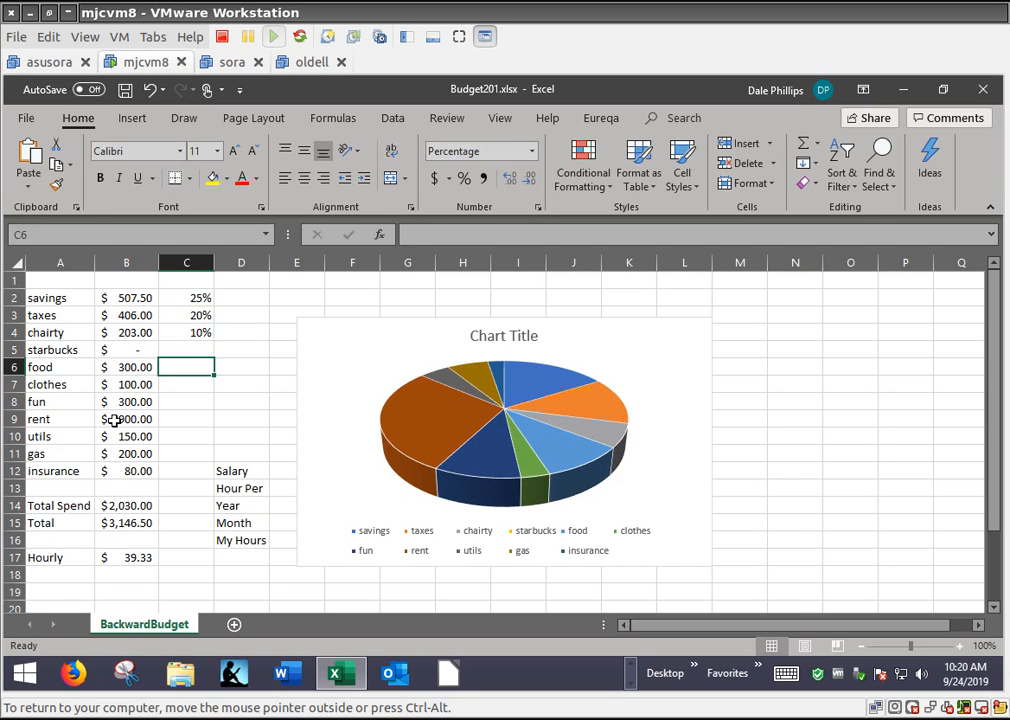
key("Left")
key("Left")
key("Right")
key("Down")
key("Down")
key("Down")
key("Down")
key("Down")
key("Down")
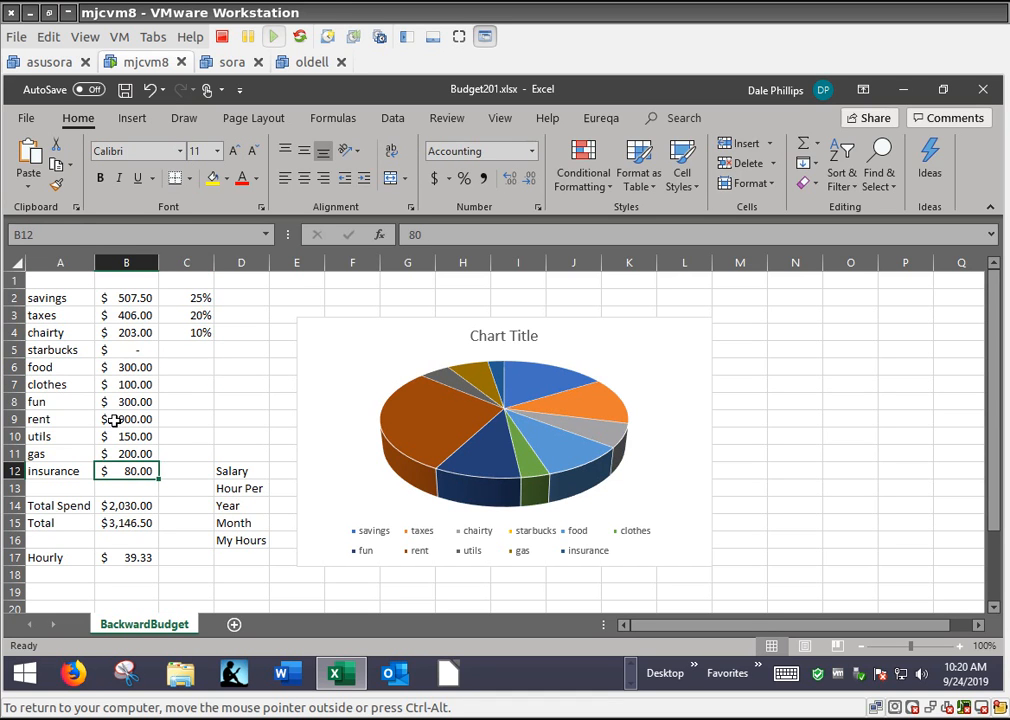
type("200")
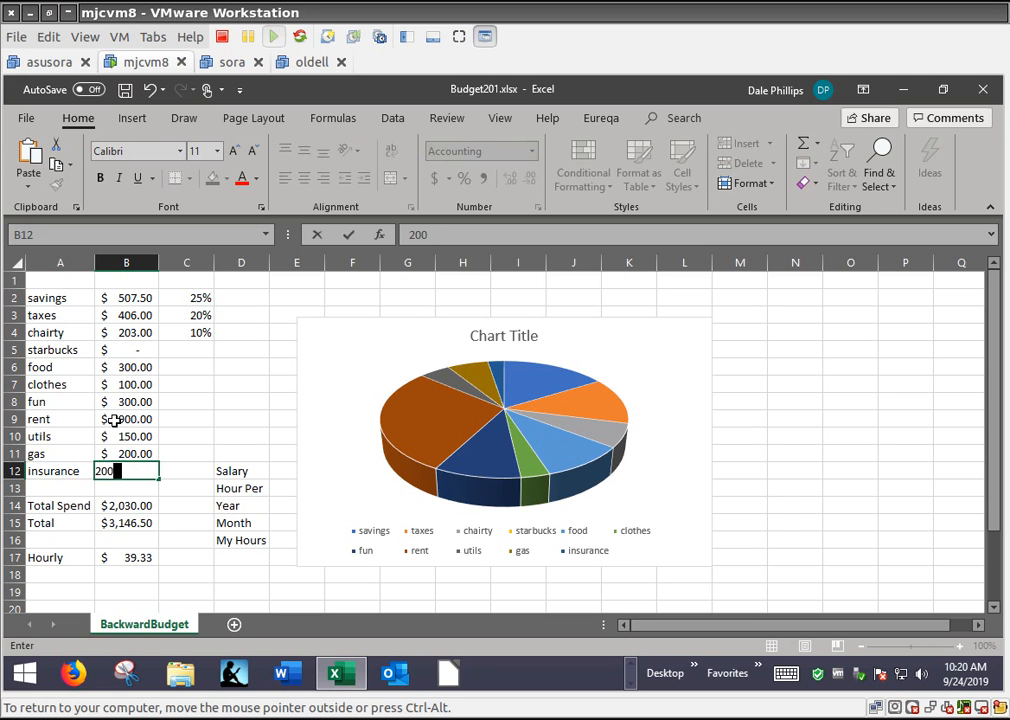
key("Return")
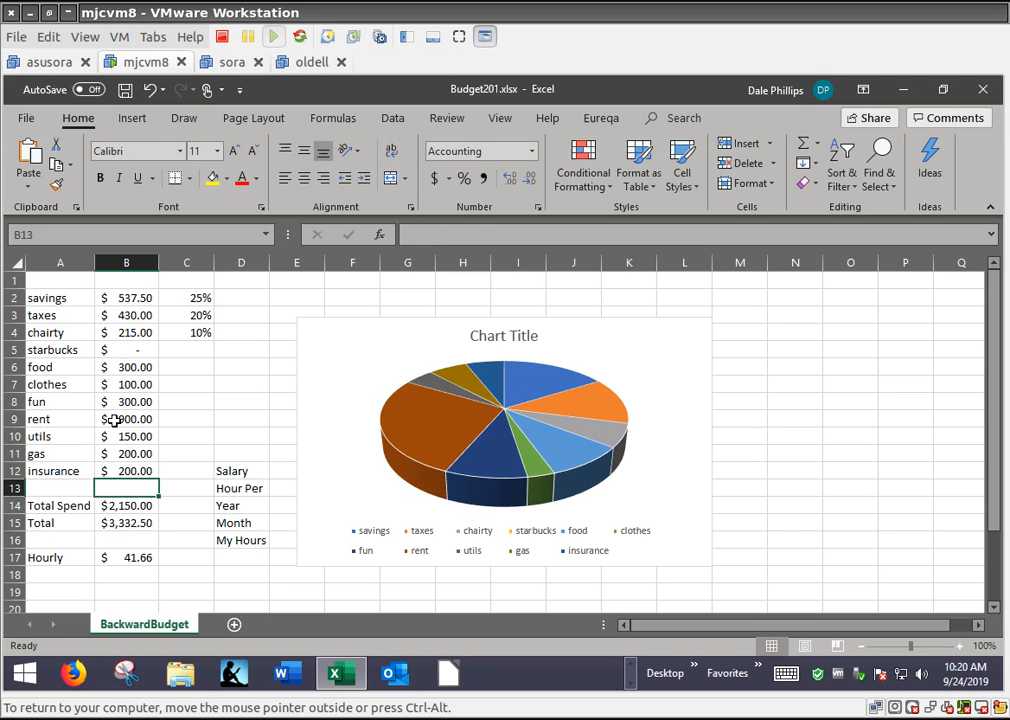
Move the pie chart clear of columns D and E to uncover the salary hours figures
key("Down")
key("Down")
key("Down")
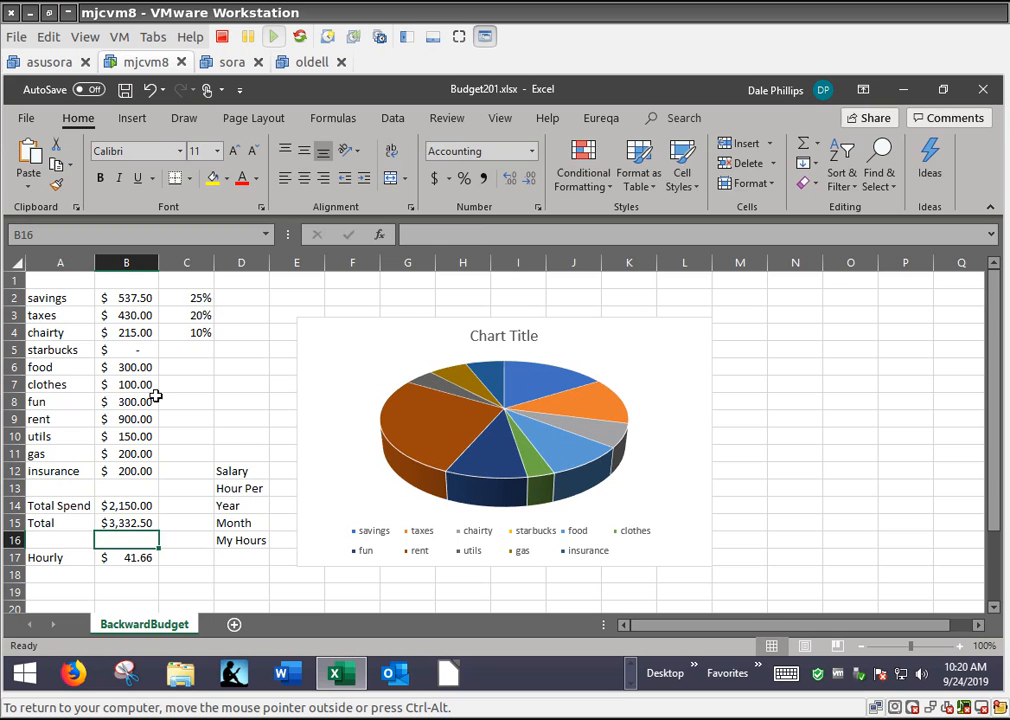
left_click(410, 325)
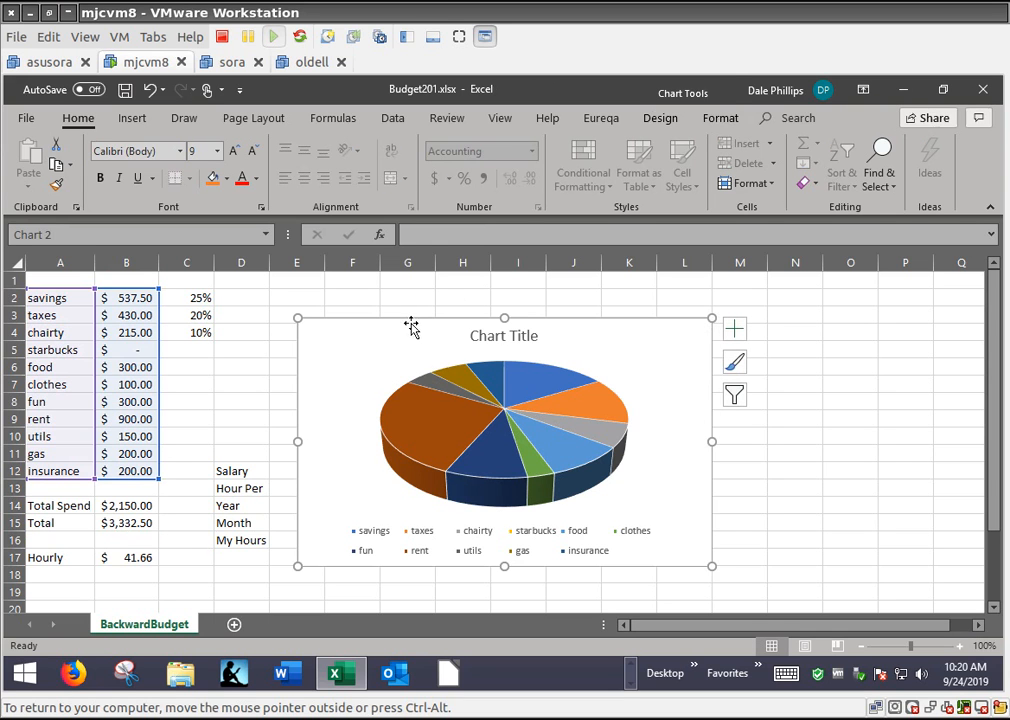
left_click_drag(631, 318, 748, 307)
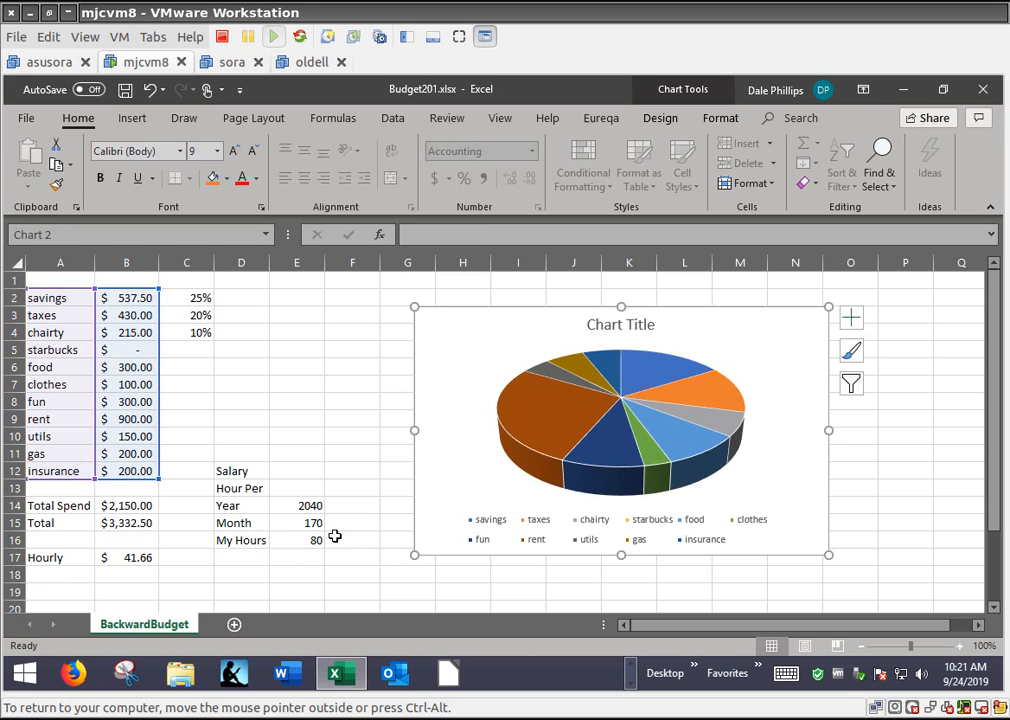
Examine the My Hours value in E16 and the hourly wage formula in B17
left_click(312, 541)
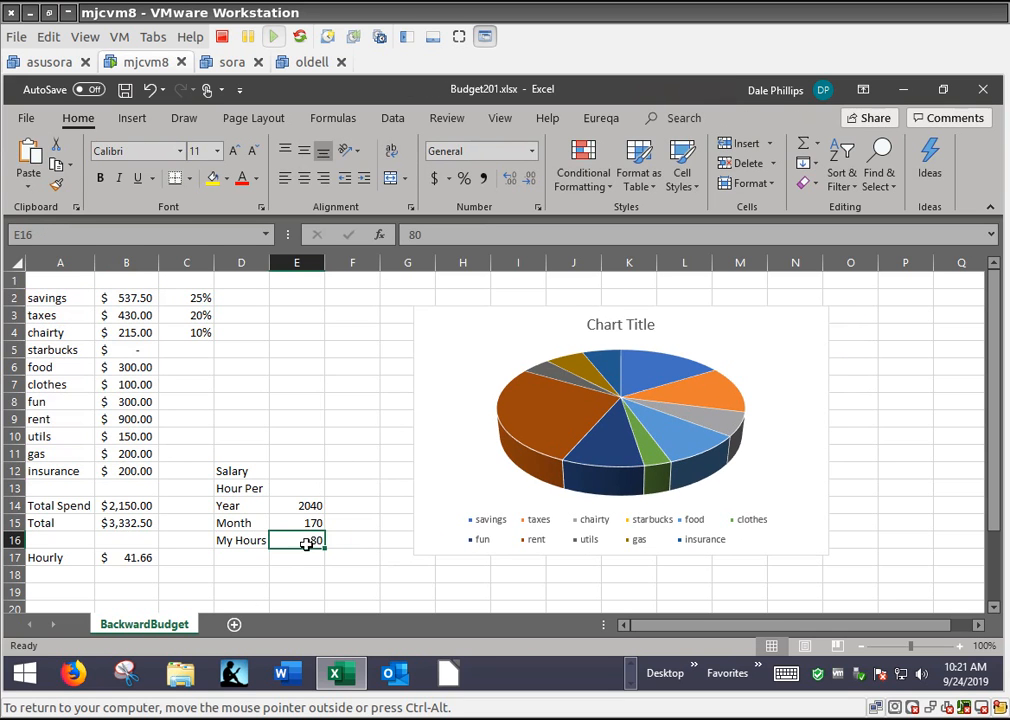
double_click(123, 557)
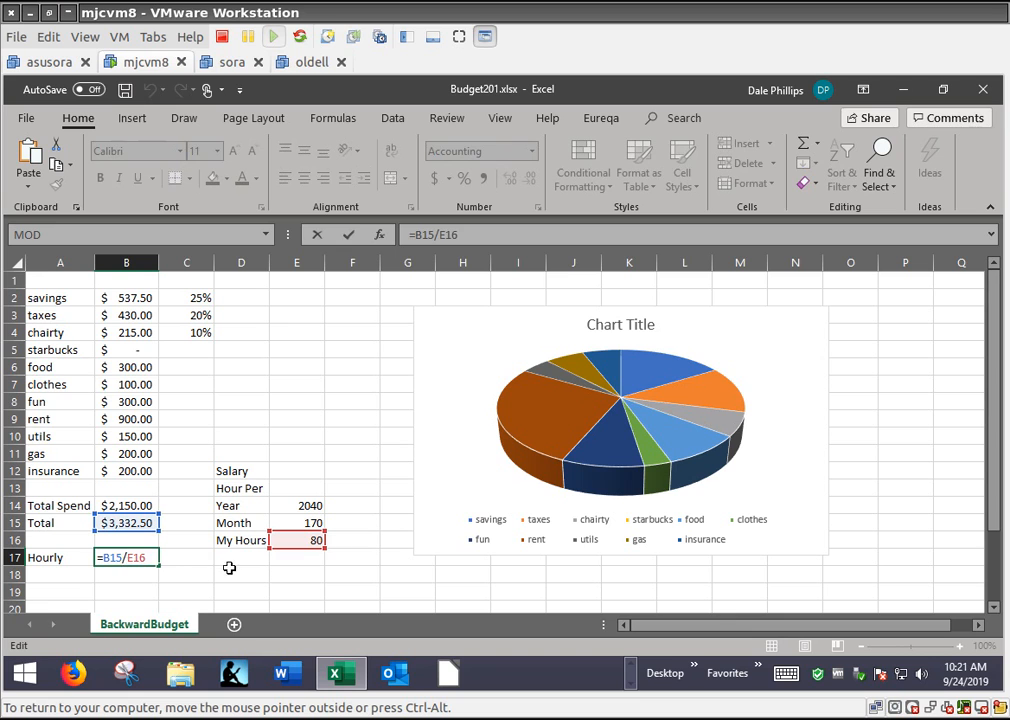
left_click(185, 560)
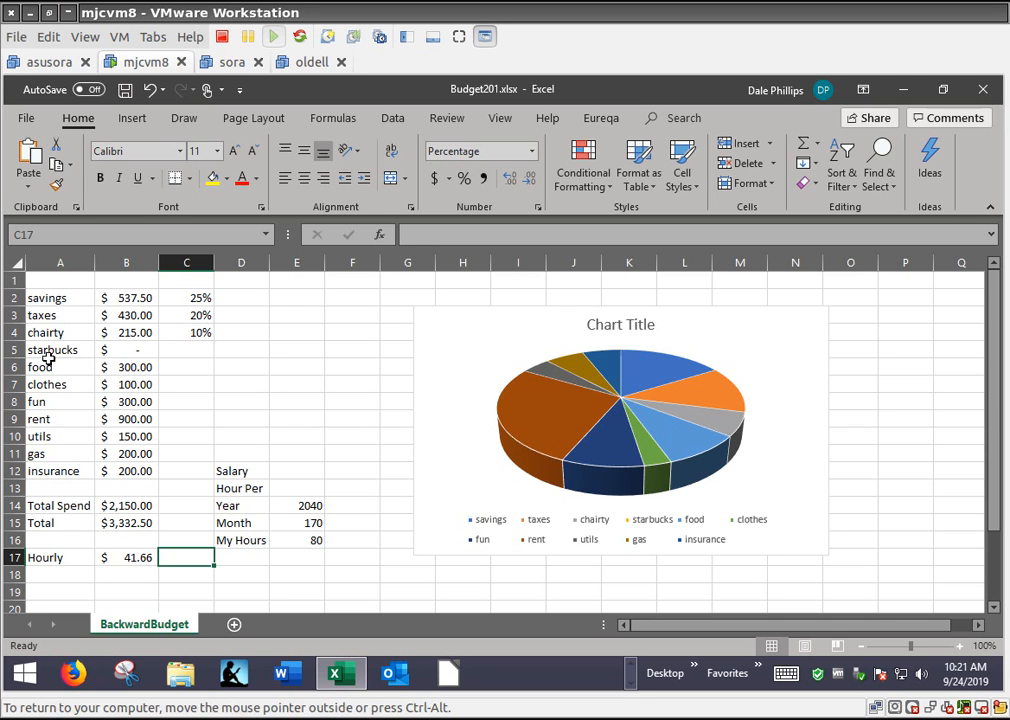
Set the starbucks amount in B5 to 100
left_click_drag(49, 356, 54, 480)
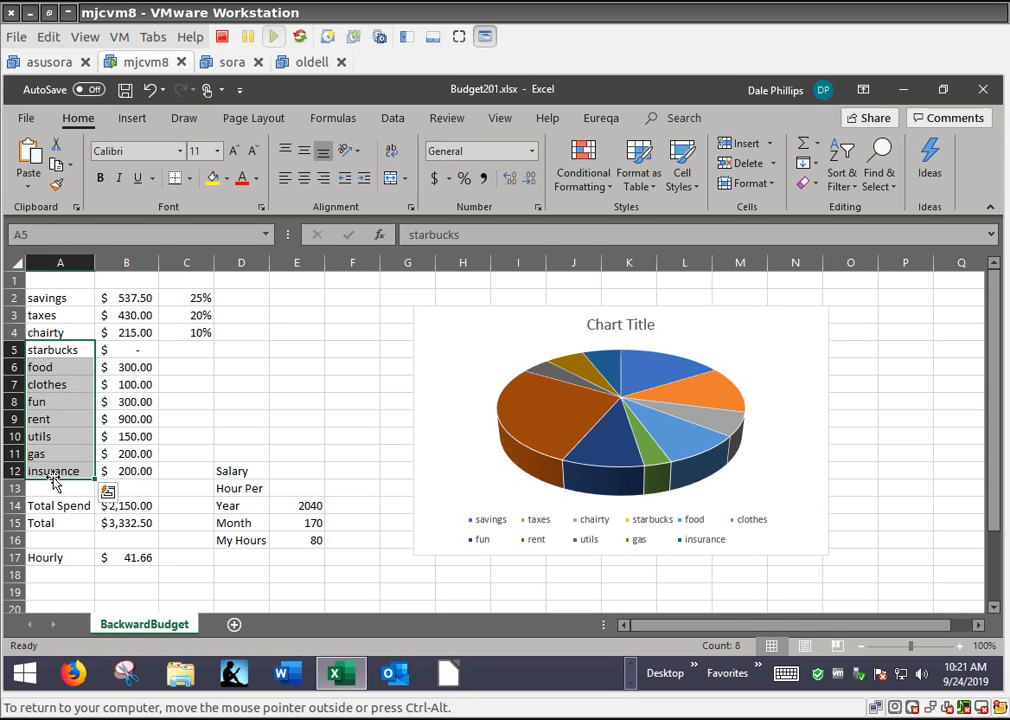
left_click(230, 364)
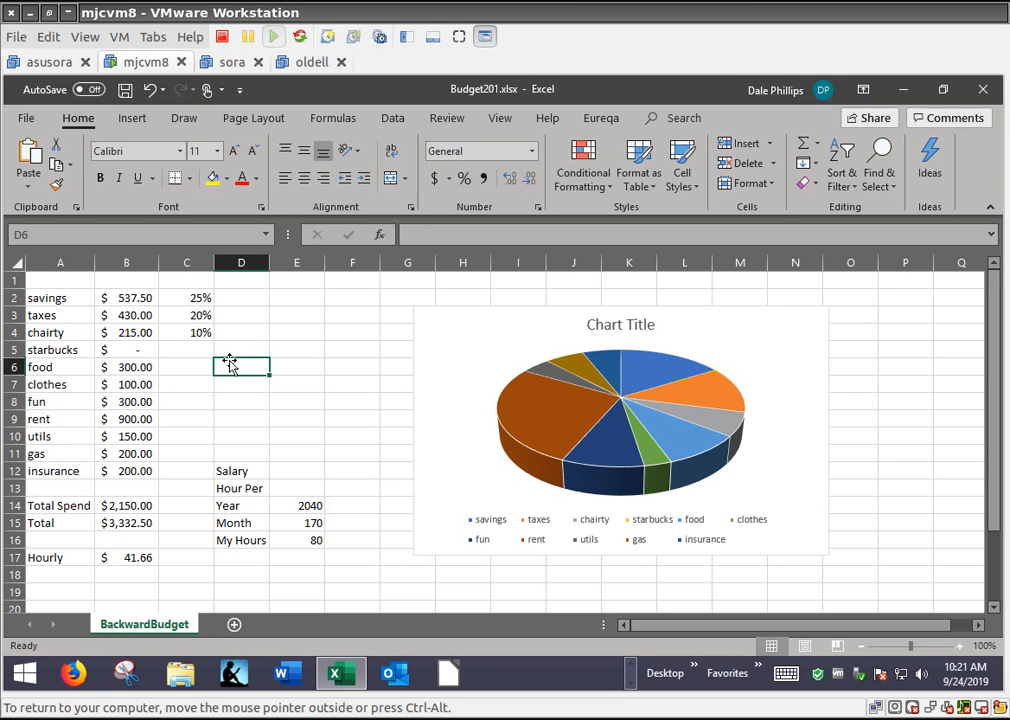
left_click(180, 345)
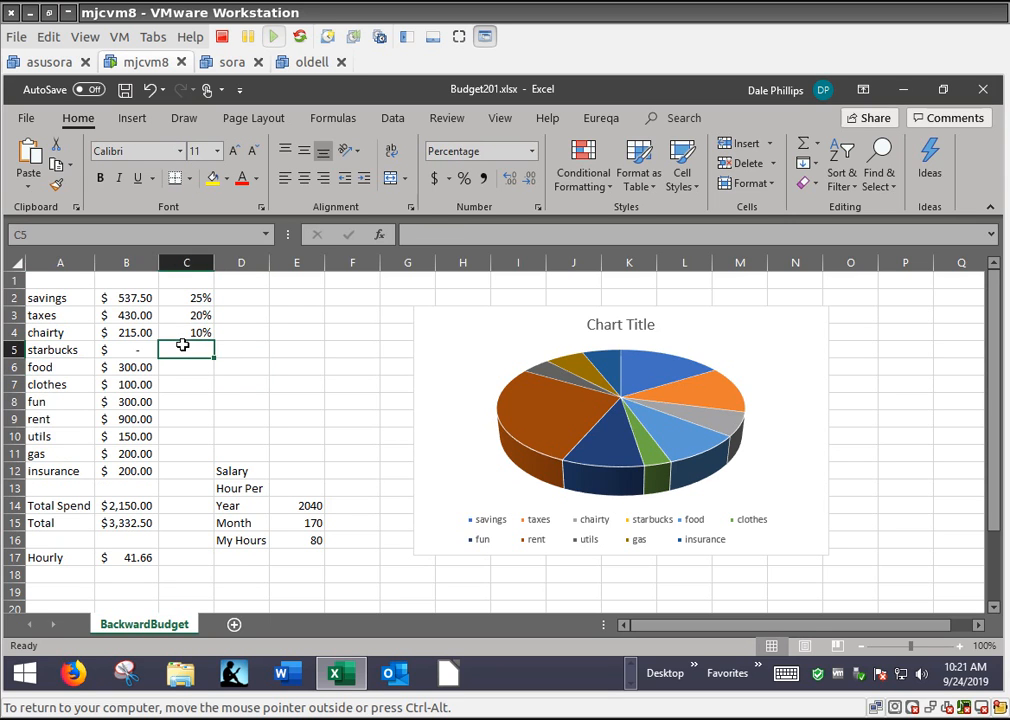
left_click(134, 352)
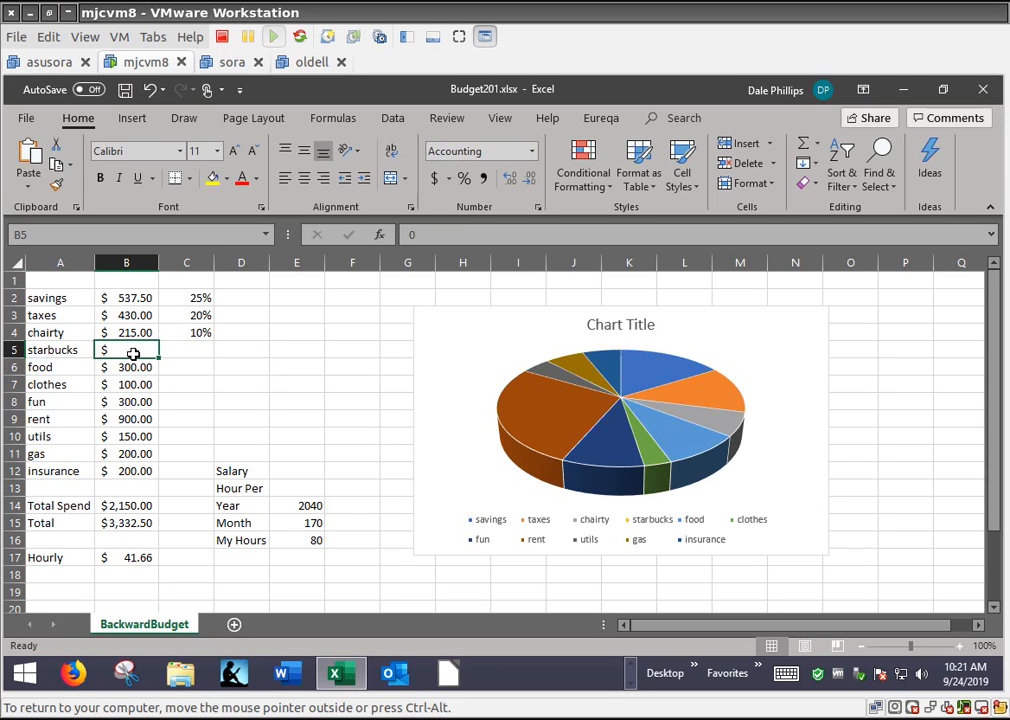
type("100")
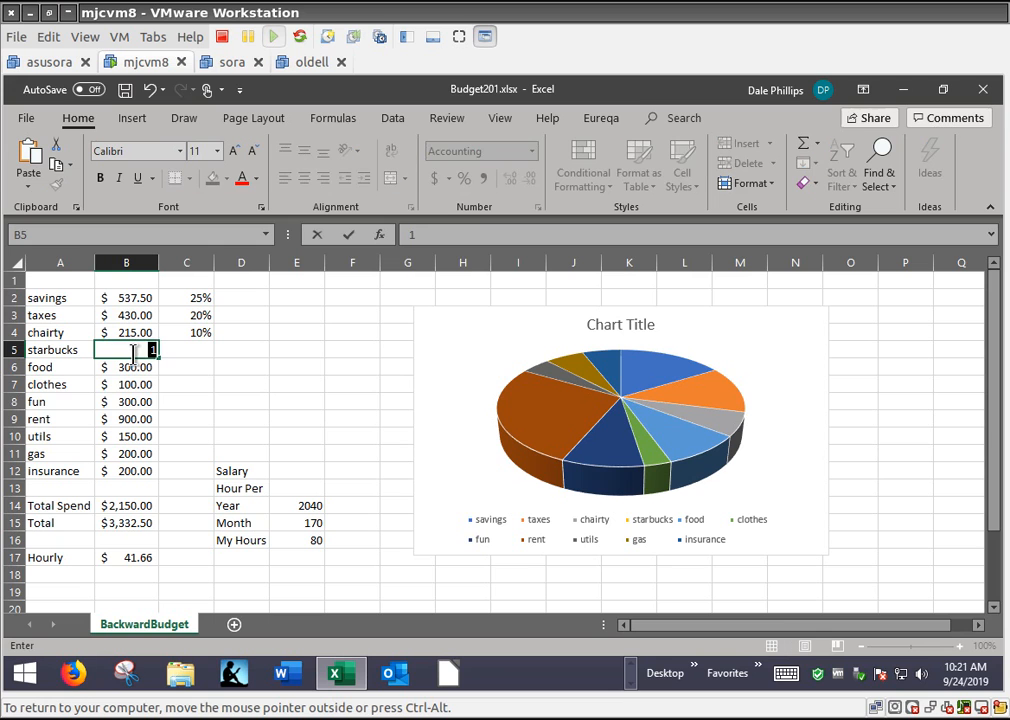
key("Return")
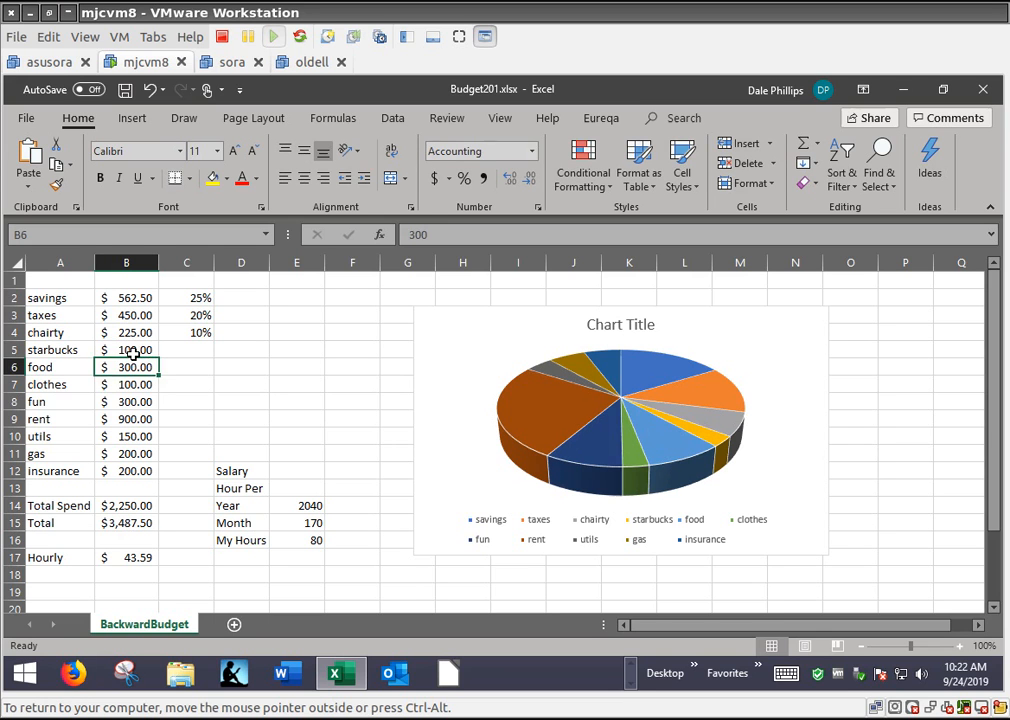
Set the clothes amount in B7 to 500
key("Return")
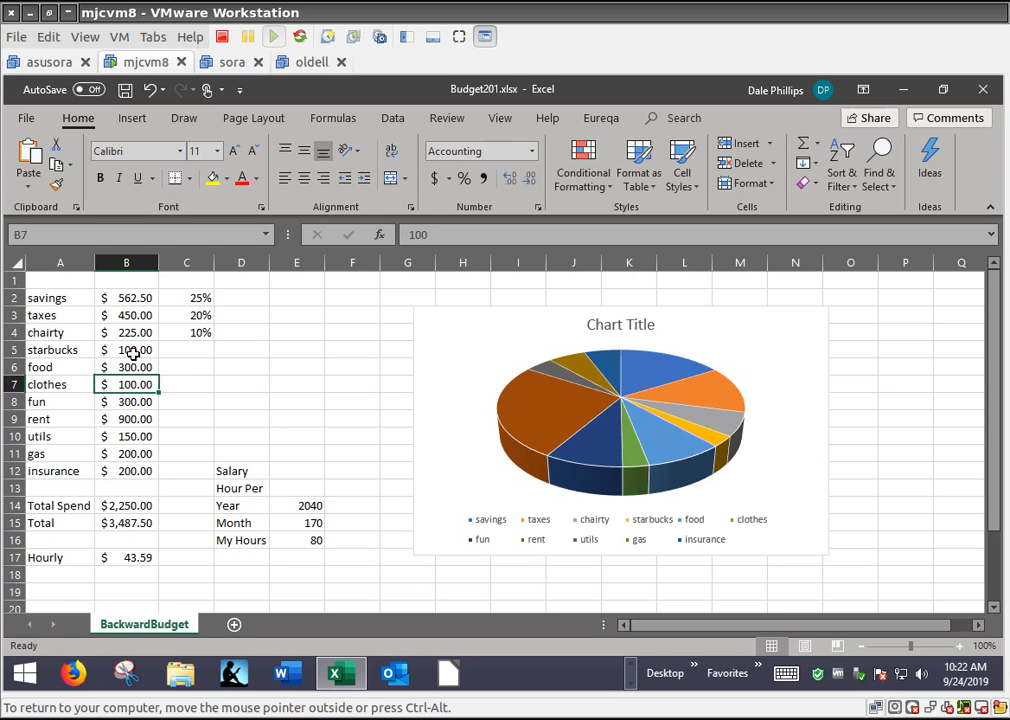
type("500")
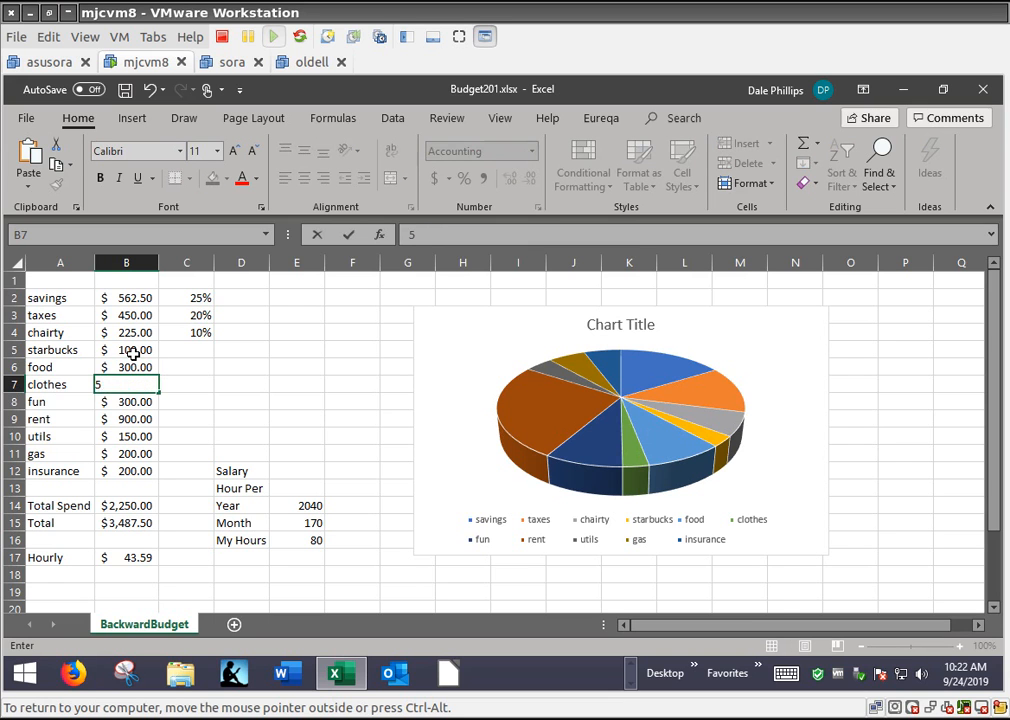
key("Return")
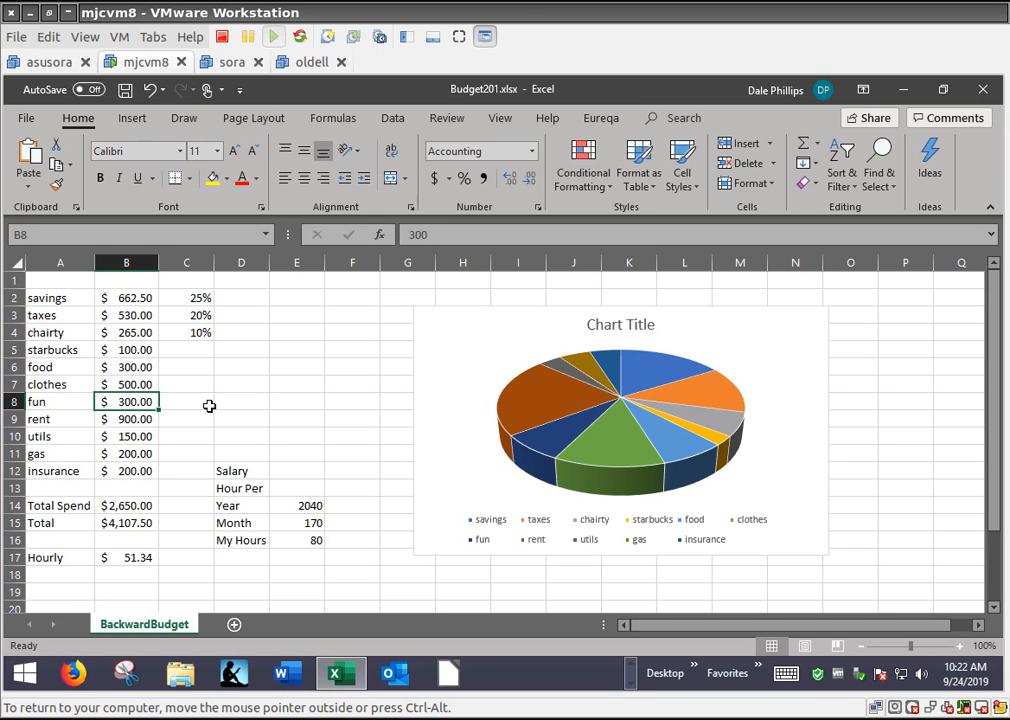
left_click(966, 1)
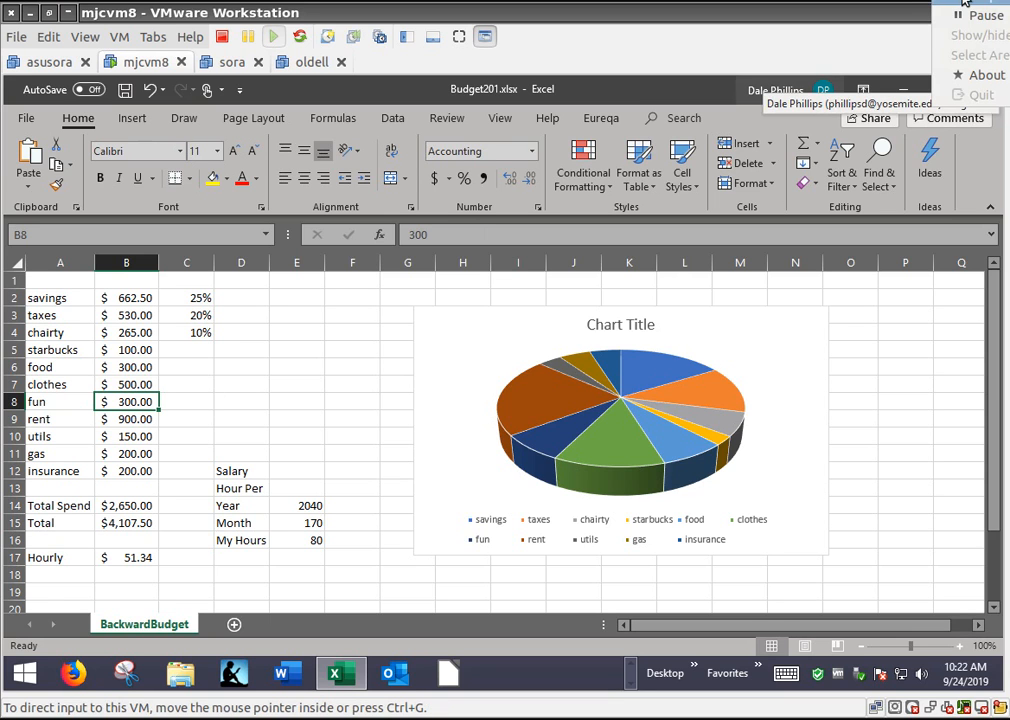